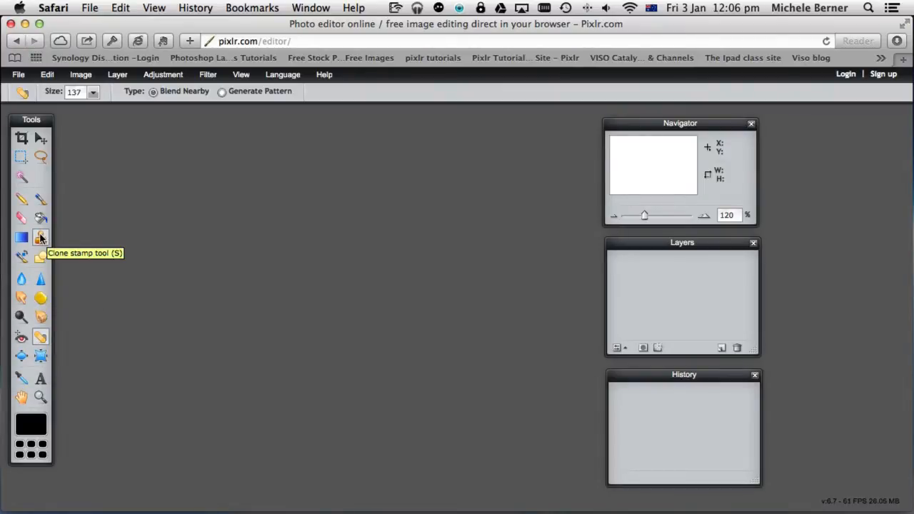
Step: Open the "apple - with spots" image and set the Spot Heal tool size to 20
left_click(18, 74)
left_click(29, 104)
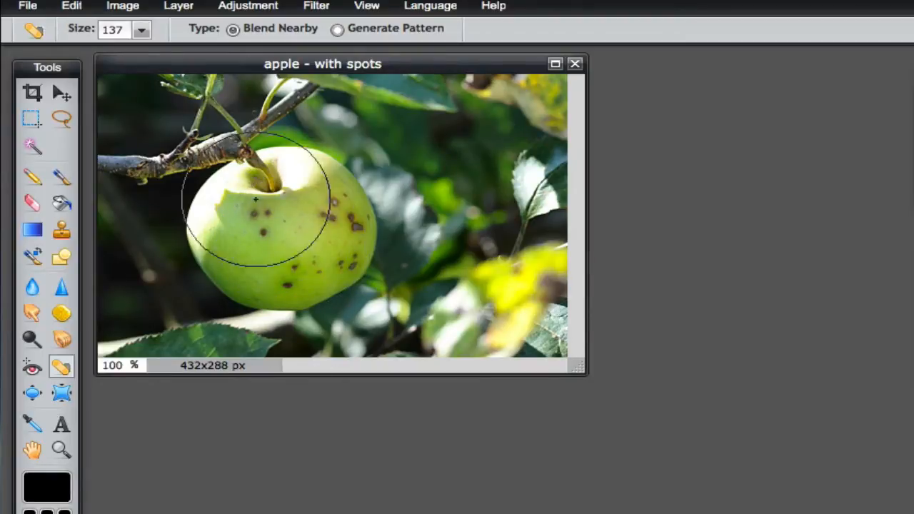
left_click(142, 31)
left_click_drag(110, 48, 49, 49)
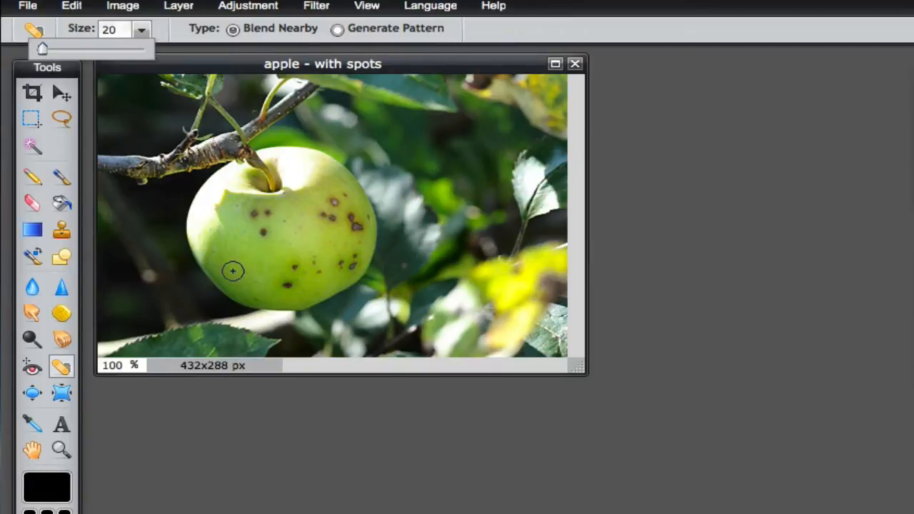
Step: Spot heal the tiny blemish in the middle of the apple at size 18, and set the tool size to 14
scroll(332, 215, "up", 3)
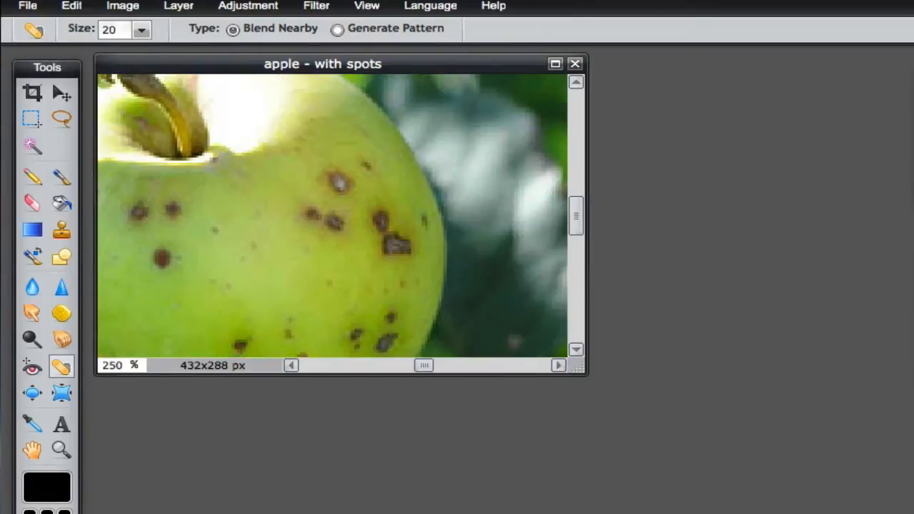
scroll(333, 215, "down", 1)
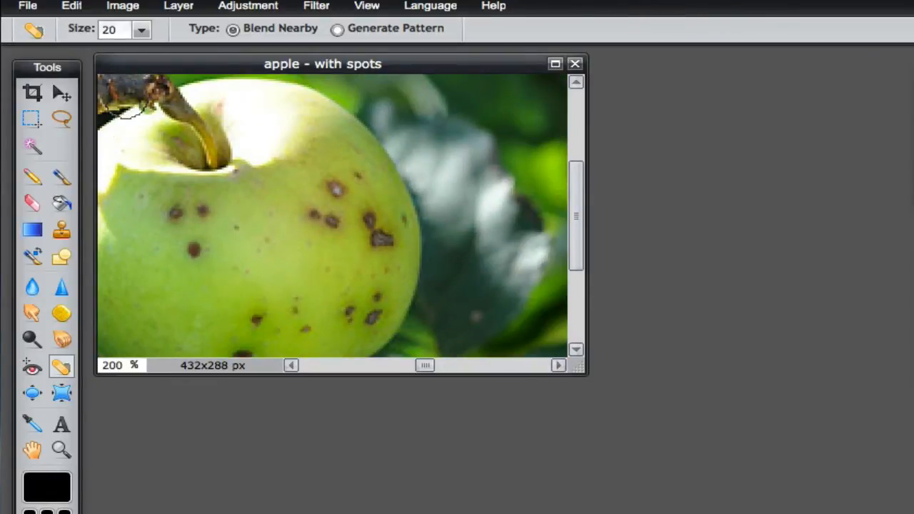
left_click(142, 32)
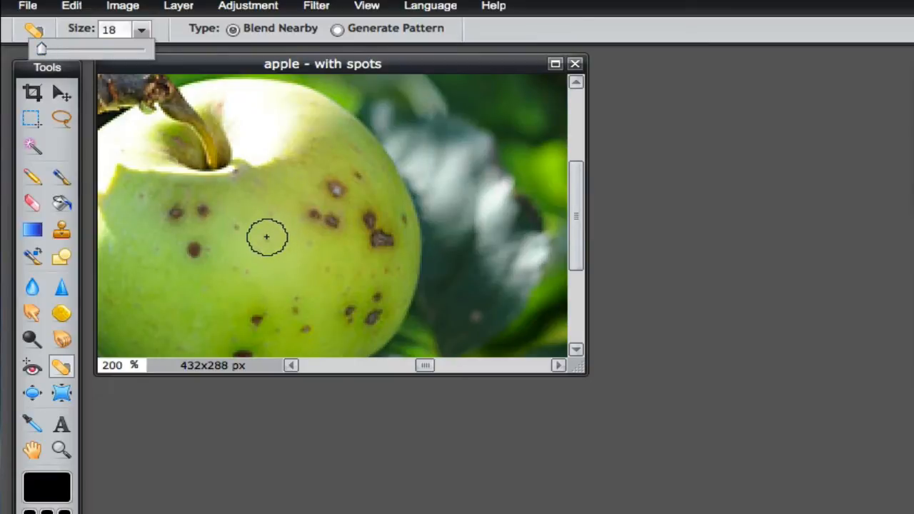
left_click(247, 274)
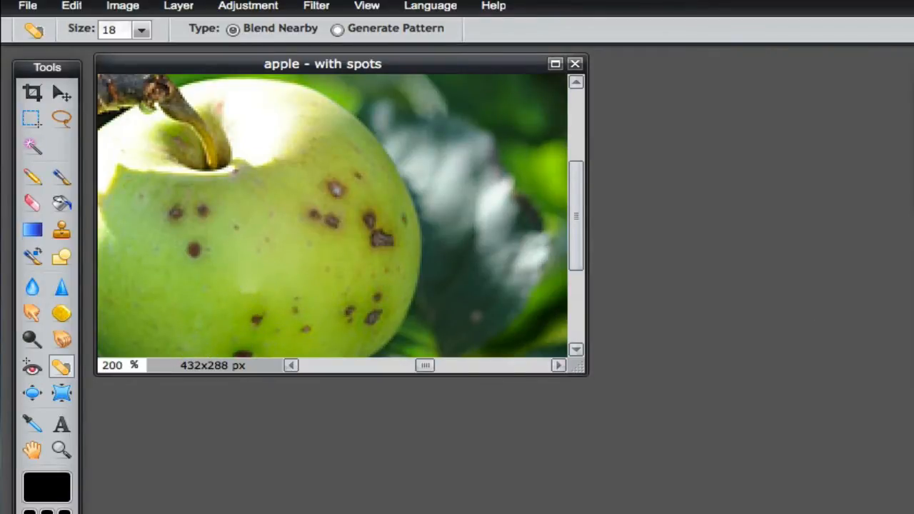
left_click(141, 32)
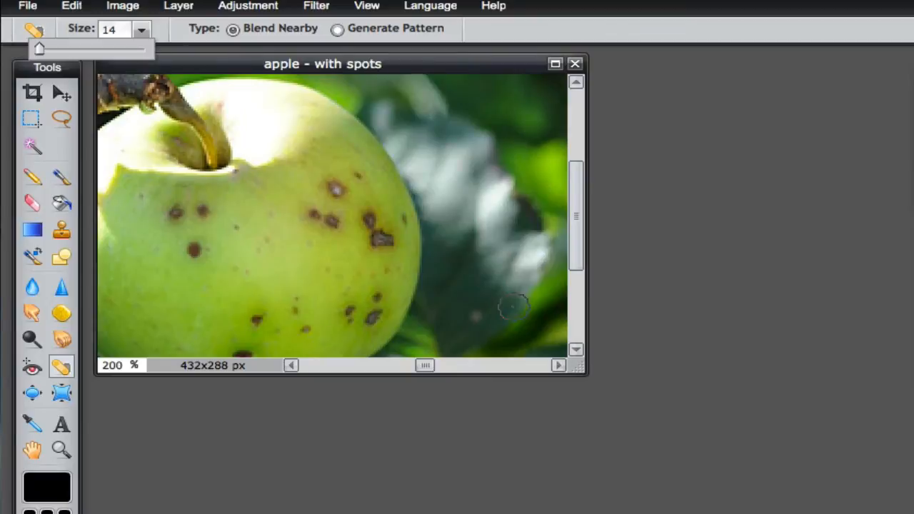
scroll(333, 216, "down", 6)
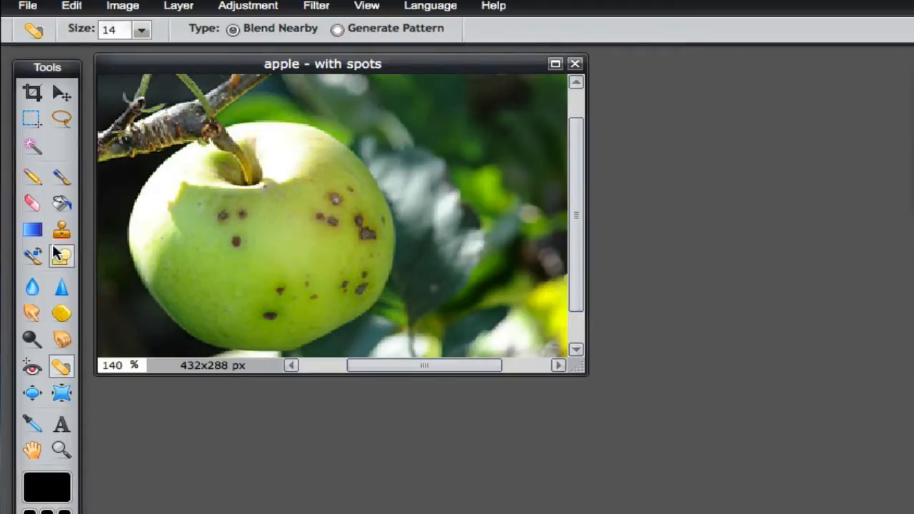
Step: Clone clean skin over the three dark spots below the stem, using the Clone Stamp tool with the soft 30 brush
left_click(73, 233)
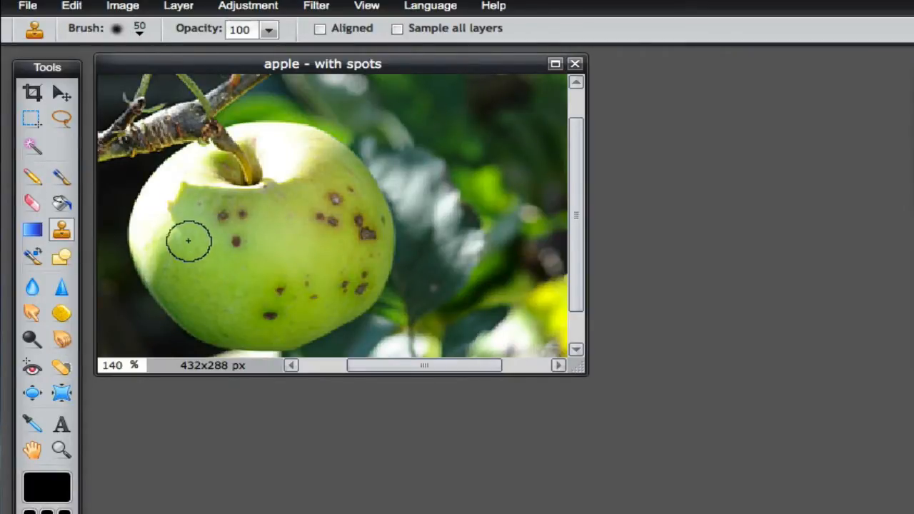
left_click(140, 32)
left_click(275, 128)
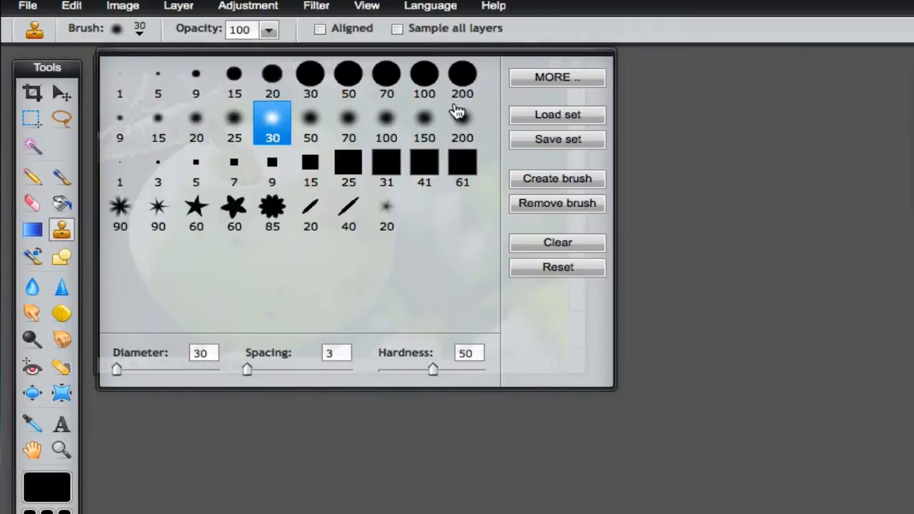
left_click(543, 35)
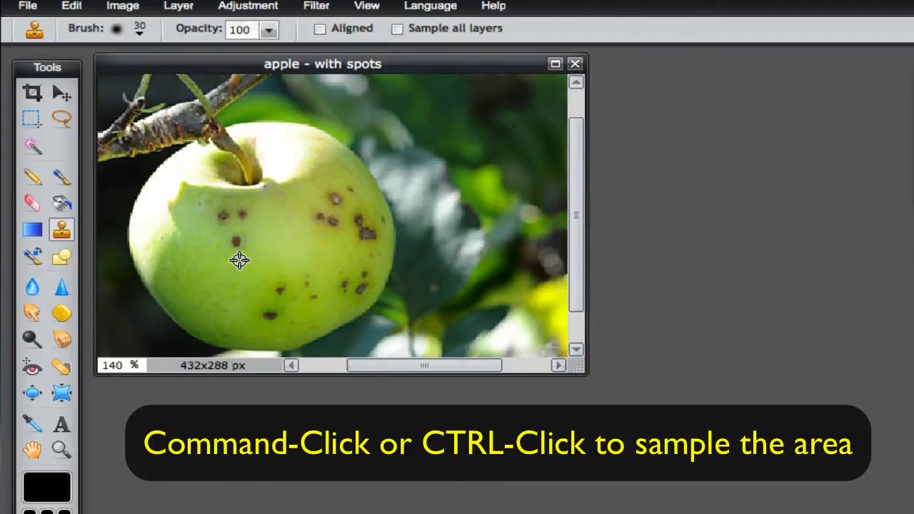
left_click(239, 260, "ctrl")
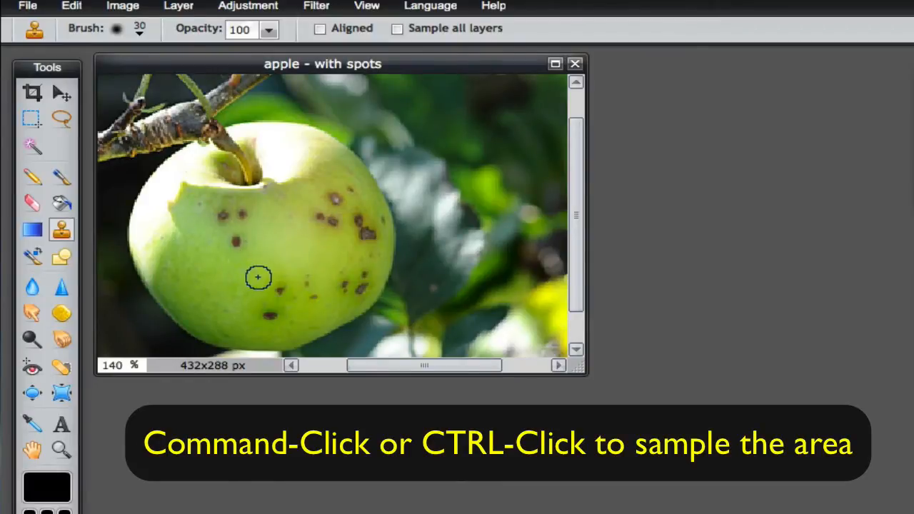
left_click(236, 243)
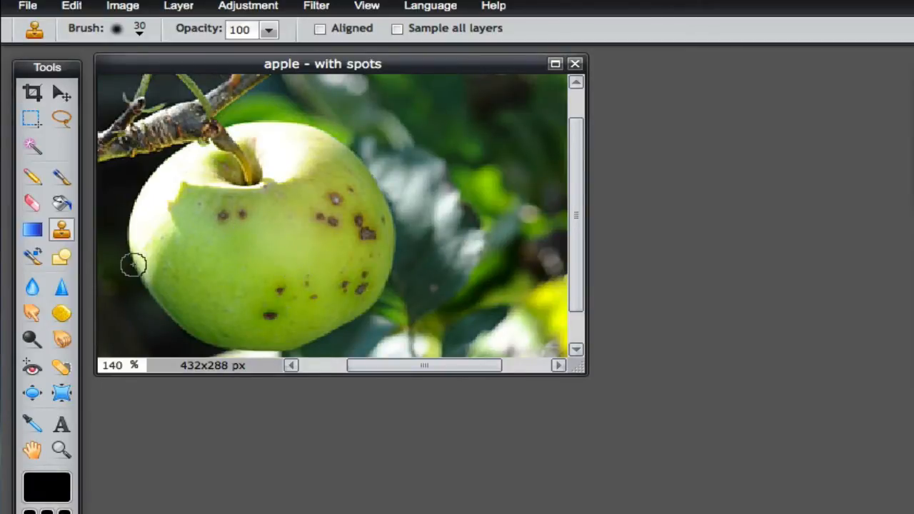
left_click(224, 233, "ctrl")
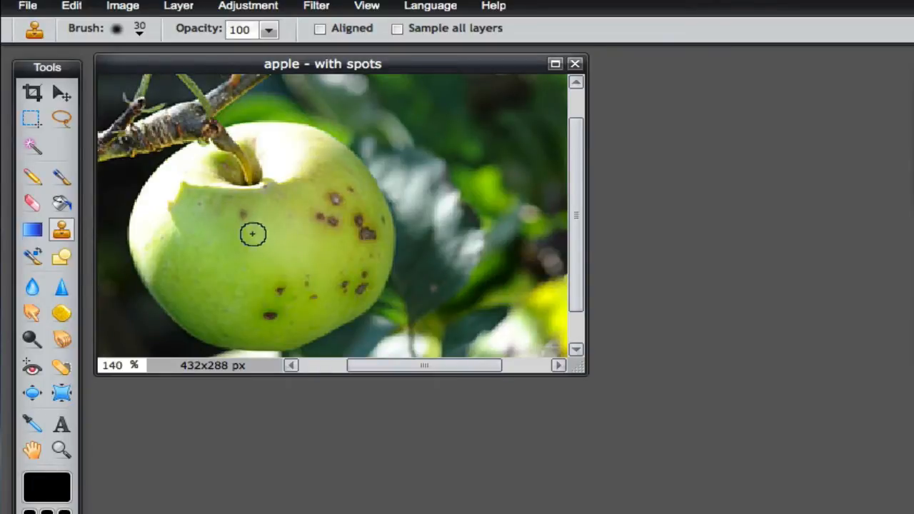
left_click(244, 214)
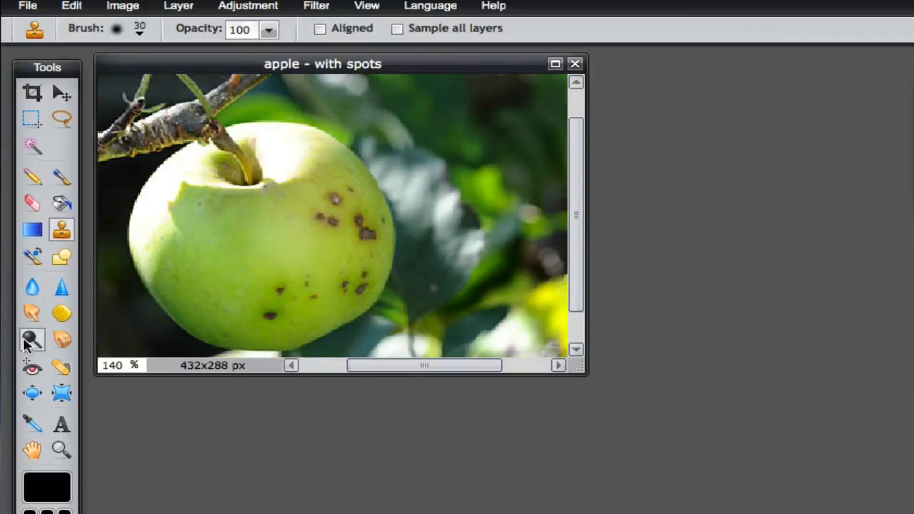
Step: Spot heal the small blemishes on the lower middle of the apple at size 14
left_click(61, 368)
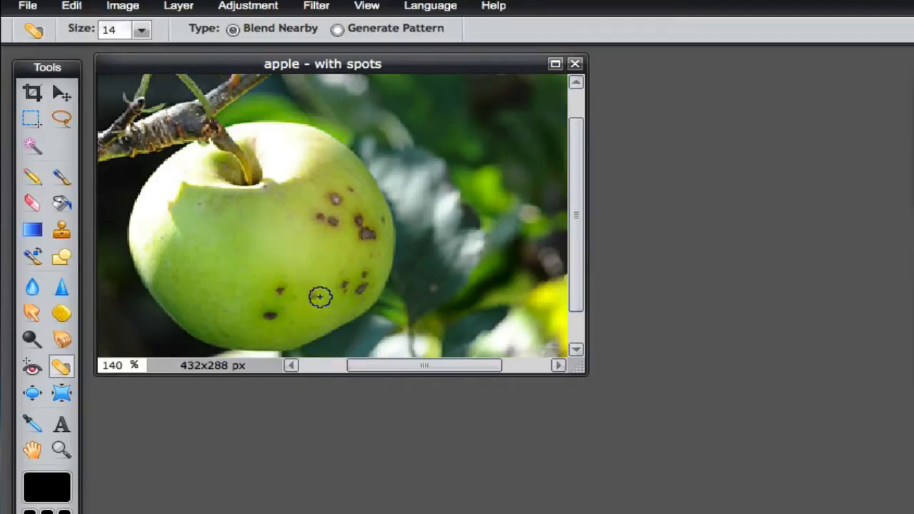
left_click(311, 297)
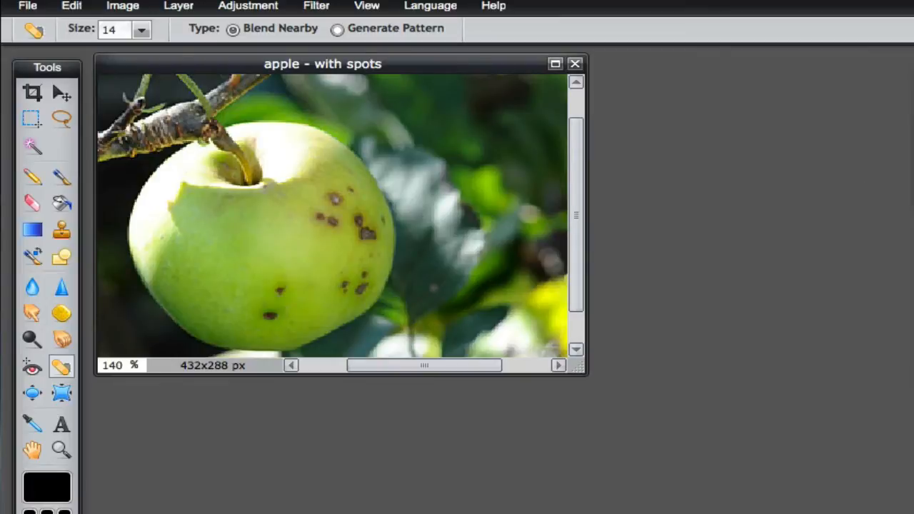
Step: Clone nearby skin over the pair of dark spots and the pale-centred spot above them on the apple's upper right side
scroll(332, 216, "up", 7)
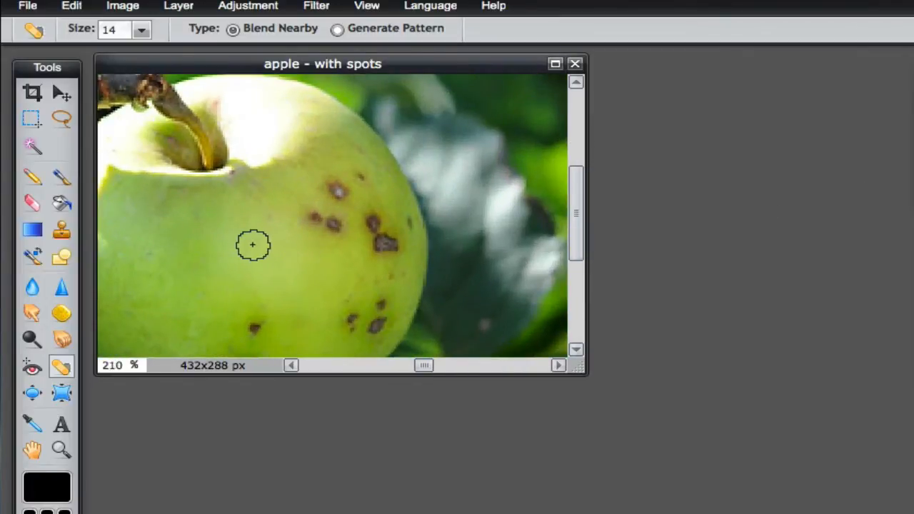
left_click(61, 230)
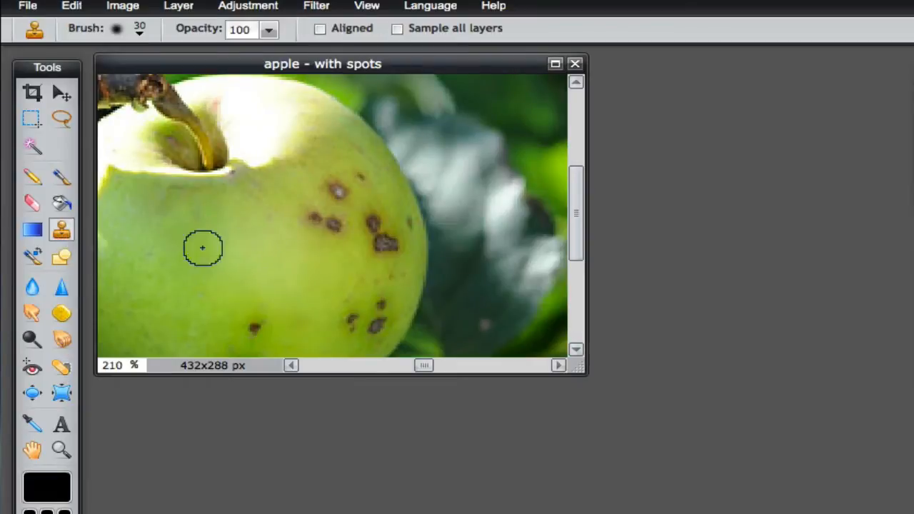
left_click(311, 247, "alt")
left_click_drag(309, 222, 329, 227)
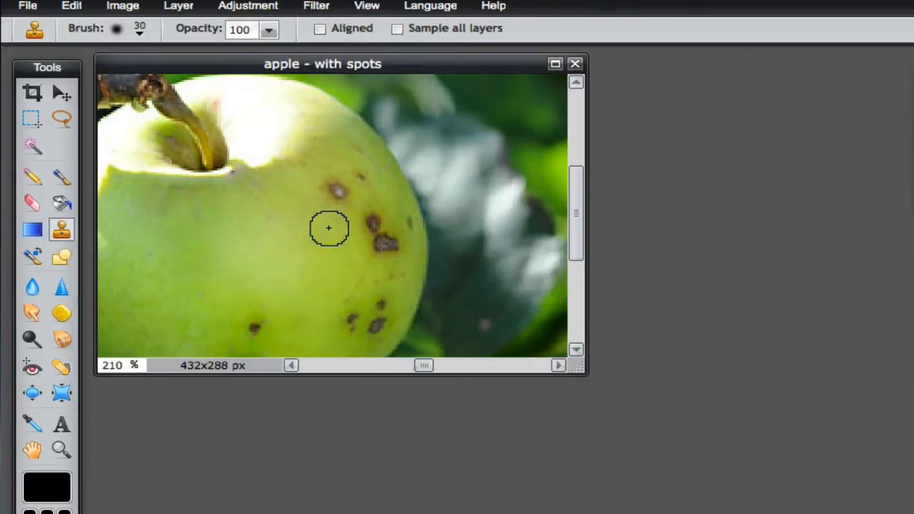
left_click(301, 184, "alt")
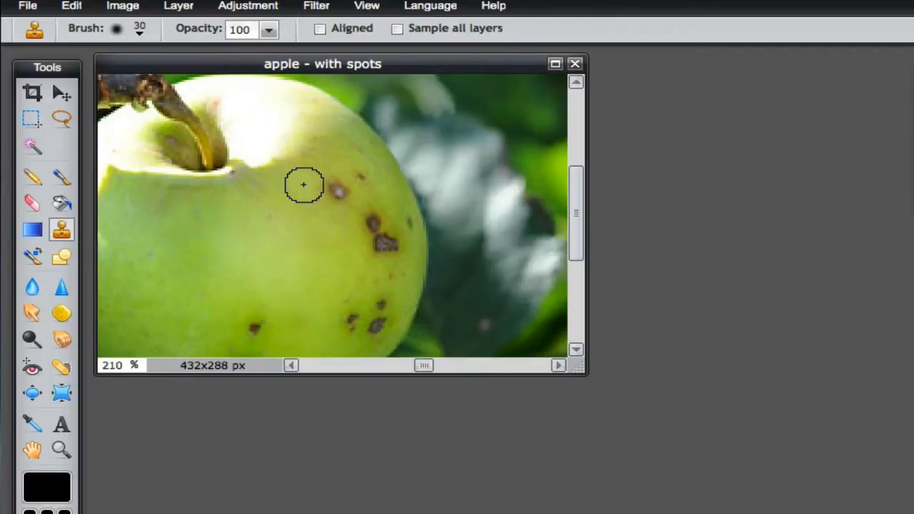
left_click(338, 190)
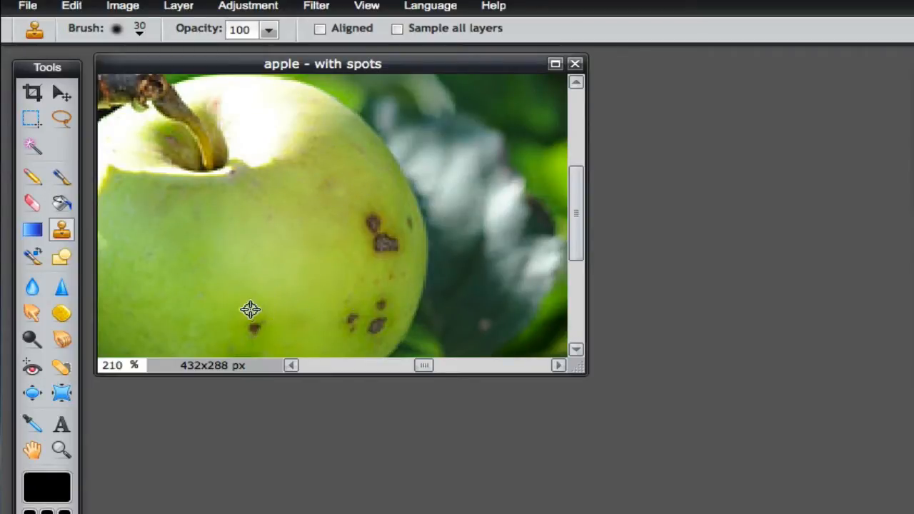
Step: Clone clean skin over the dark spot on the apple's lower middle and the small spots left of the lower-right pair
left_click(254, 328)
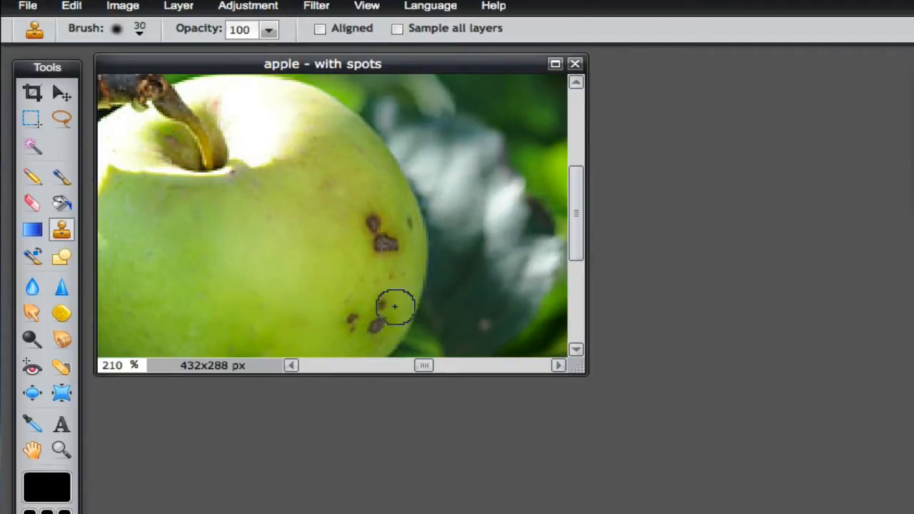
left_click(333, 305, "ctrl")
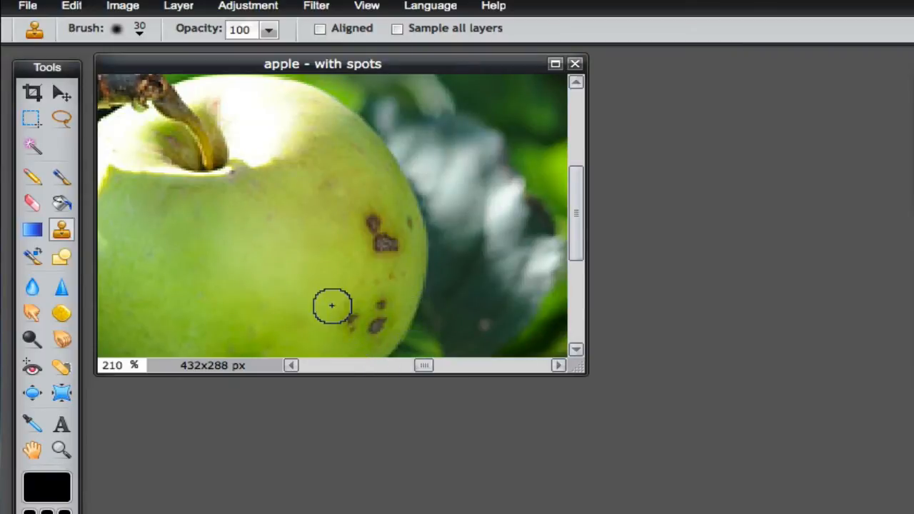
left_click(355, 317)
left_click(355, 332)
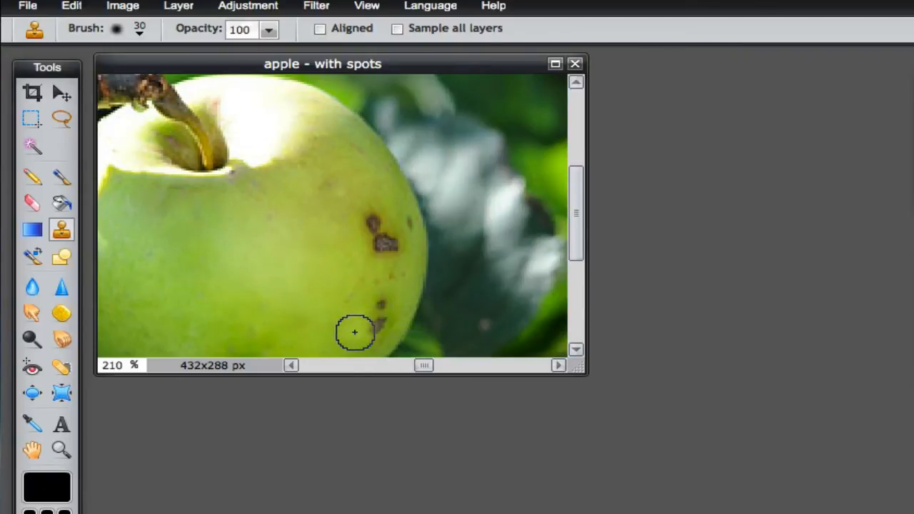
Step: Clone nearby skin over the two large dark spots on the apple's right side and the small mark at its right edge
left_click(344, 233, "ctrl")
left_click(372, 223)
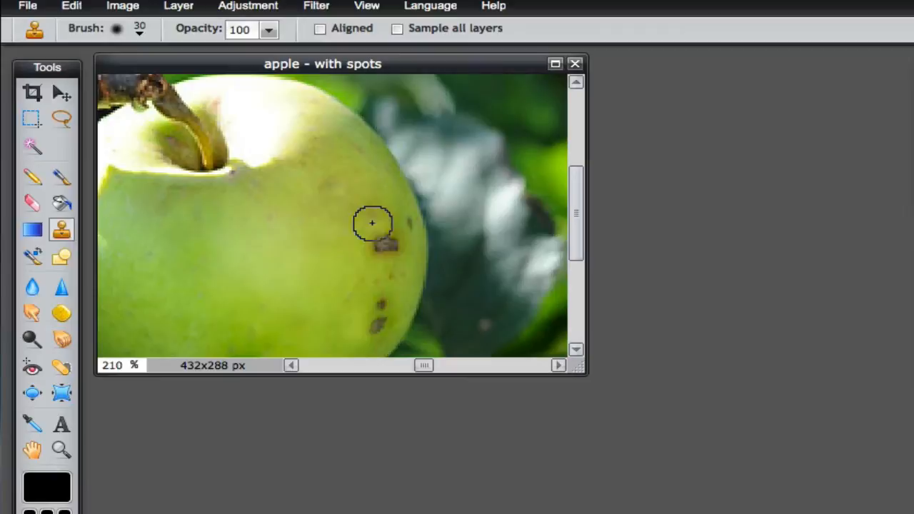
left_click(343, 247, "ctrl")
left_click(391, 245)
left_click(376, 244)
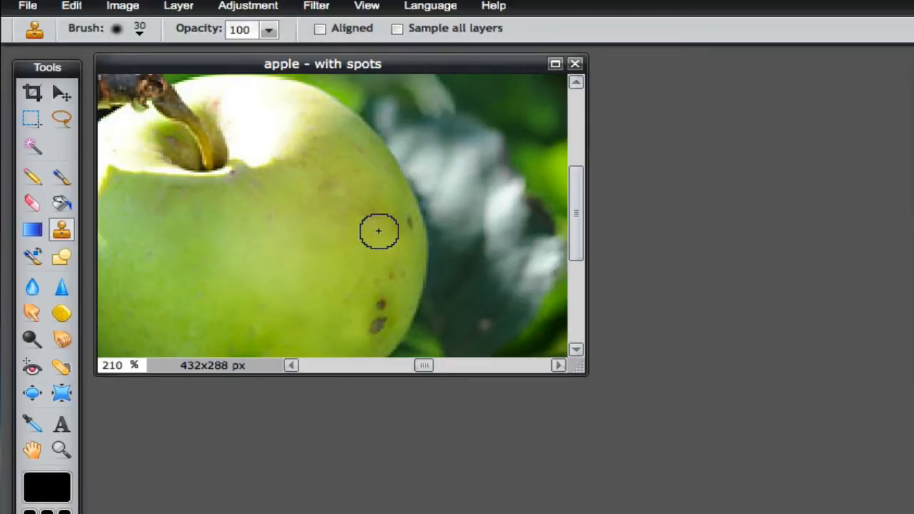
left_click(379, 230)
left_click(343, 235, "ctrl")
left_click(413, 224)
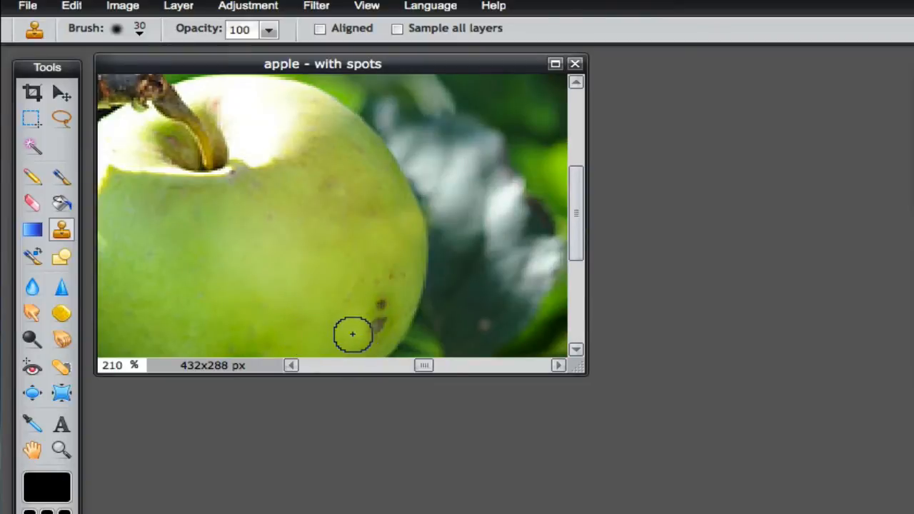
Step: Clone nearby skin over the last two dark spots on the apple's lower right
left_click(349, 311, "ctrl")
left_click(379, 305)
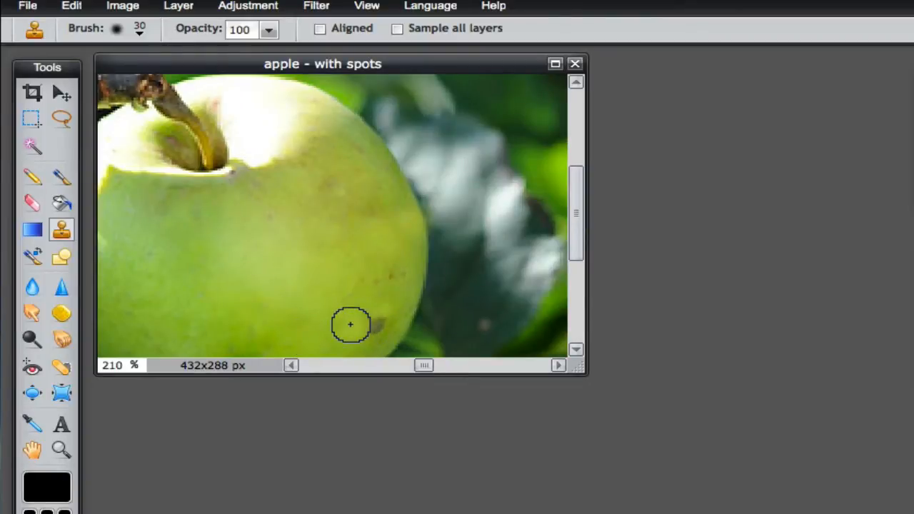
left_click(377, 326)
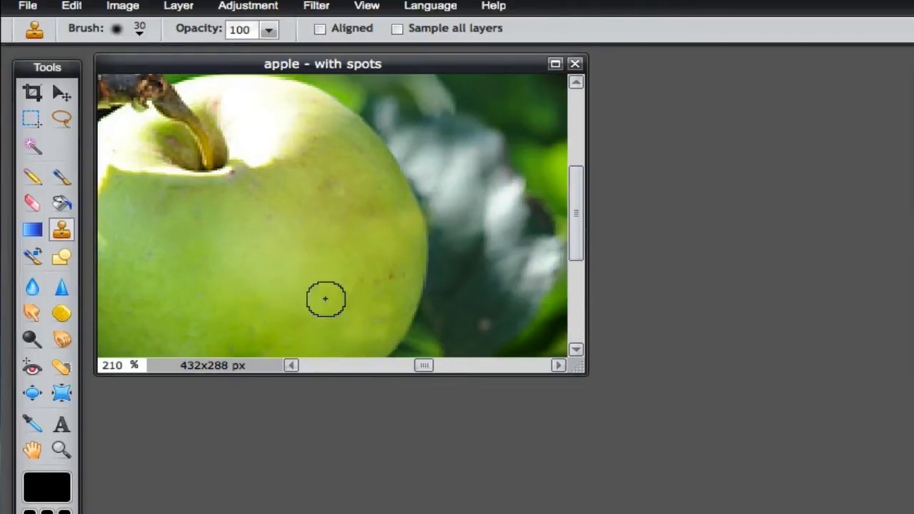
Step: Spot heal the remaining tiny marks on the apple's lower right side at size 14
left_click(61, 366)
left_click(389, 278)
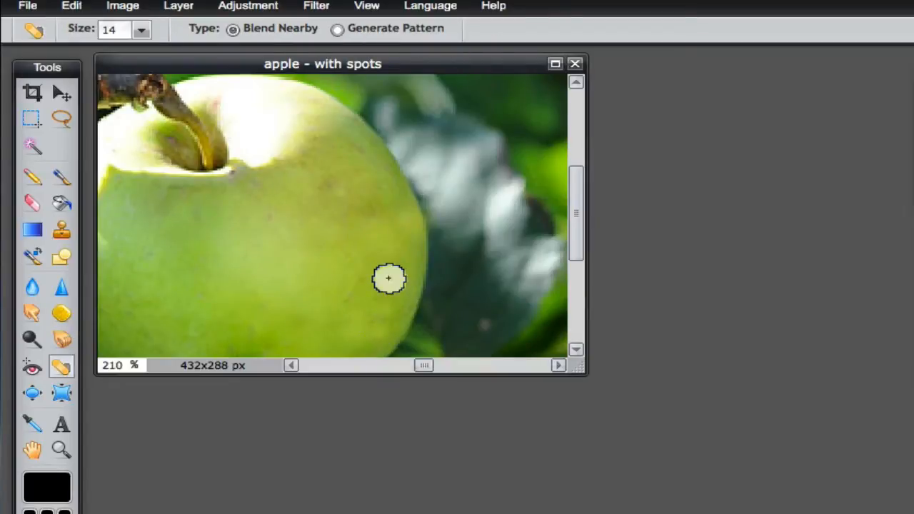
left_click(408, 276)
left_click(342, 302)
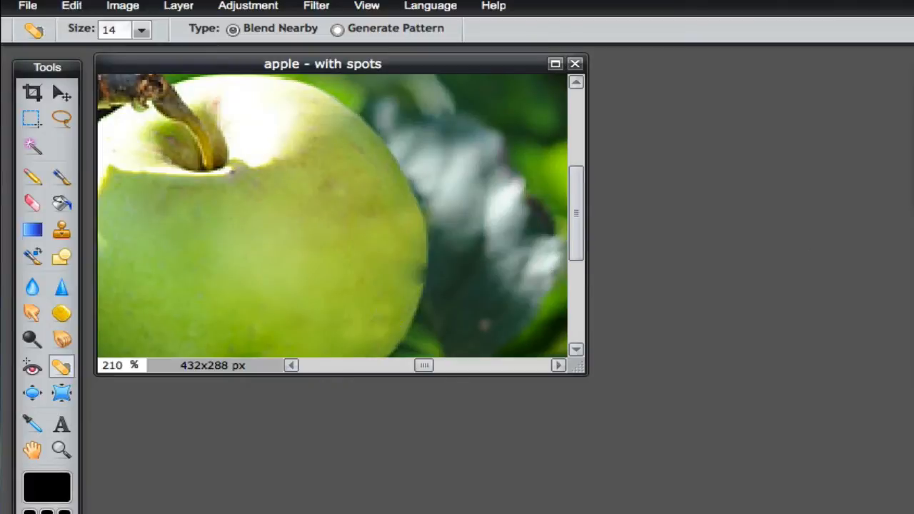
Step: Place the original spotted apple image beside the retouched one for comparison, and close both images
scroll(332, 216, "down", 11)
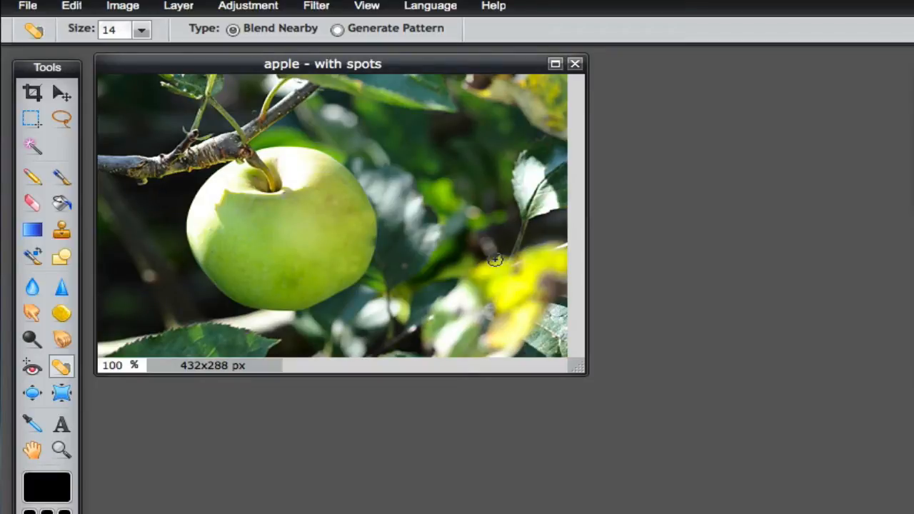
left_click_drag(773, 76, 677, 235)
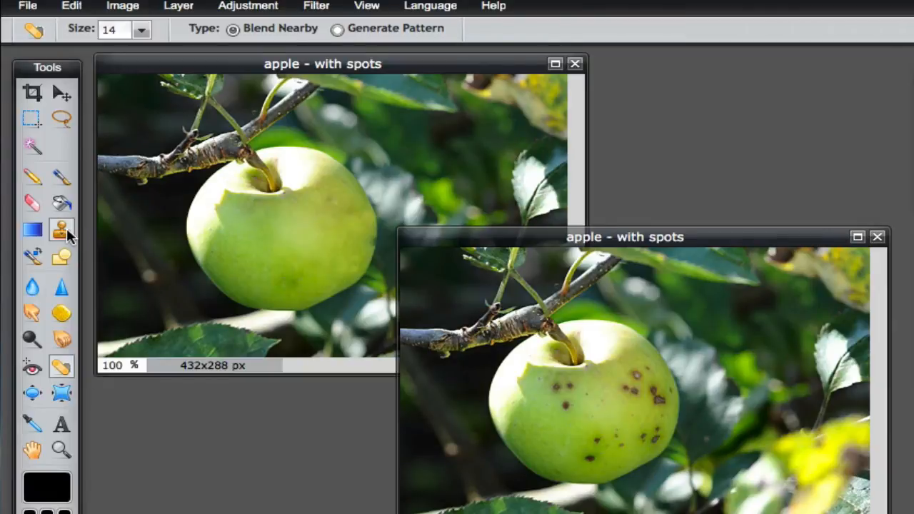
left_click(877, 237)
left_click(574, 63)
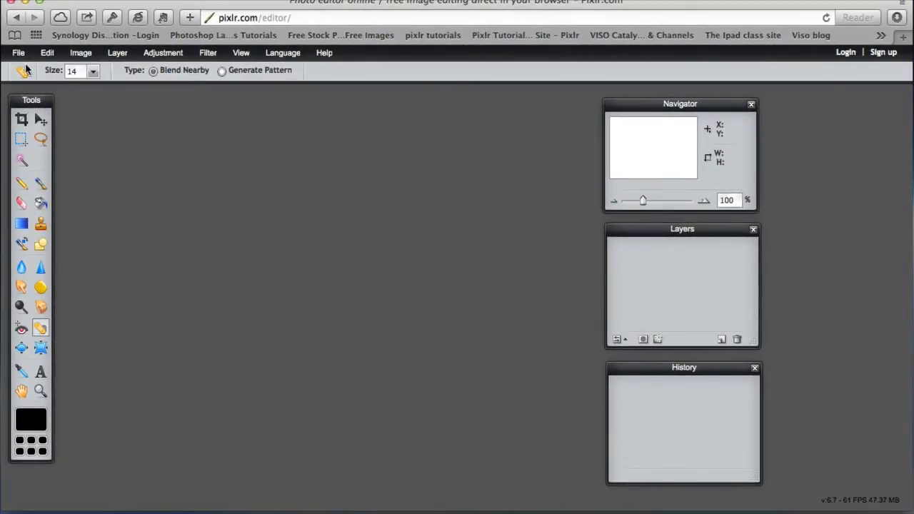
Step: Open baby - scratched photo.jpg from the Lesson 17 - Spot Heal and Red Eye Reduction tool folder and reposition its window
left_click(18, 53)
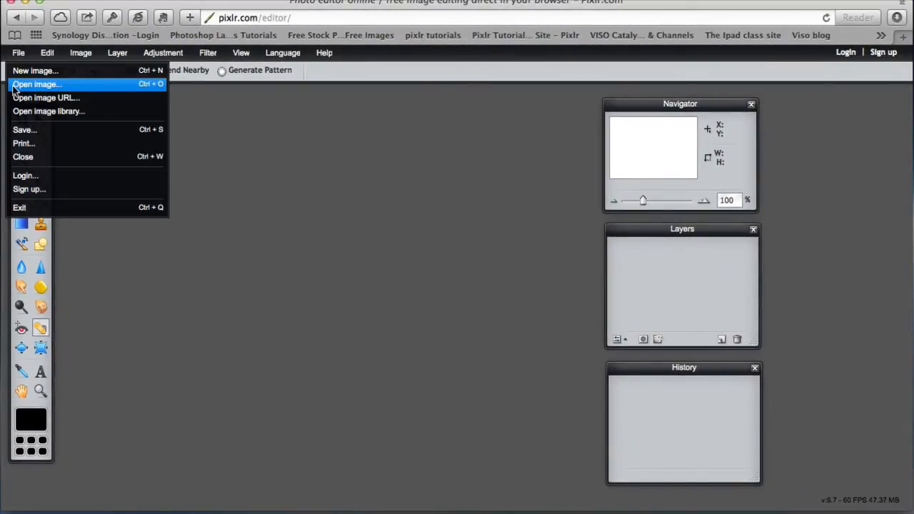
left_click(12, 86)
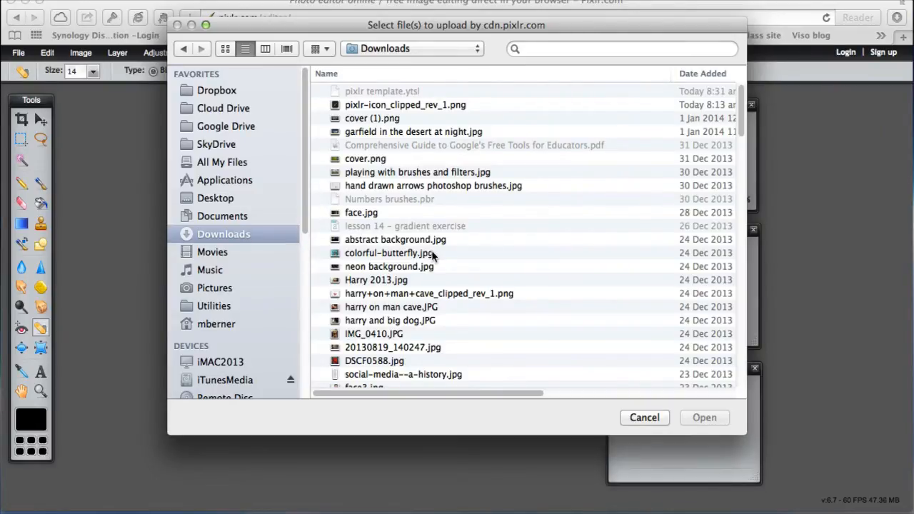
scroll(349, 326, "down", 15)
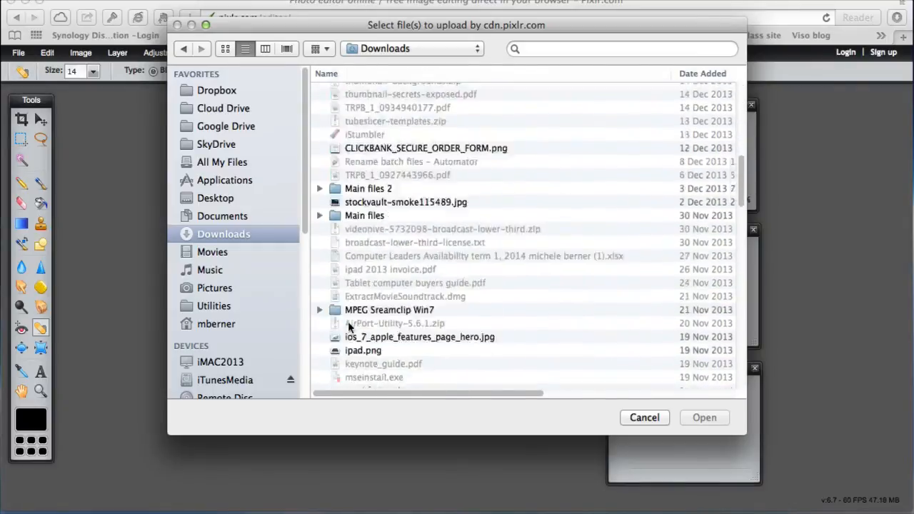
scroll(349, 327, "down", 10)
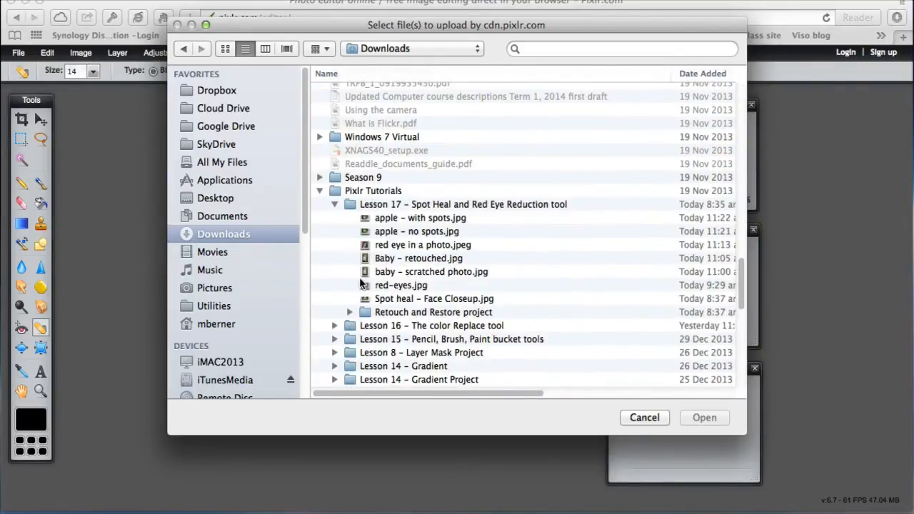
left_click(398, 274)
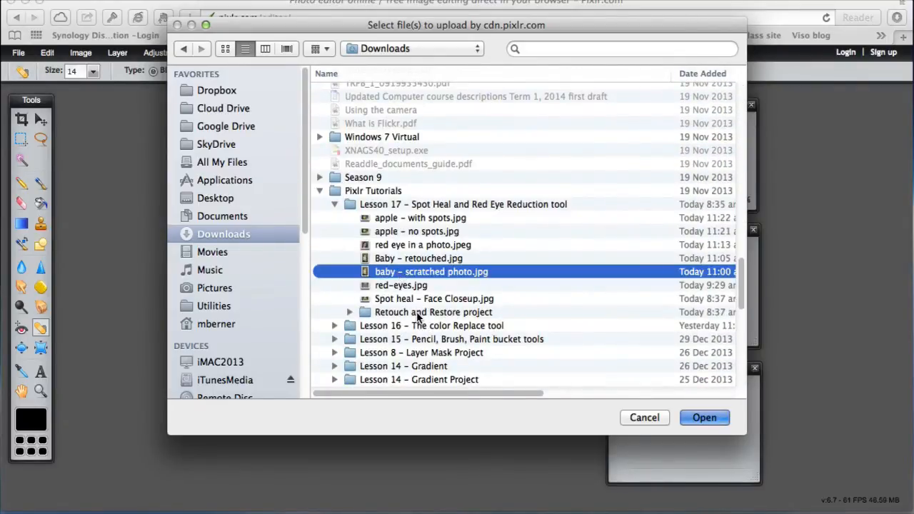
left_click(704, 418)
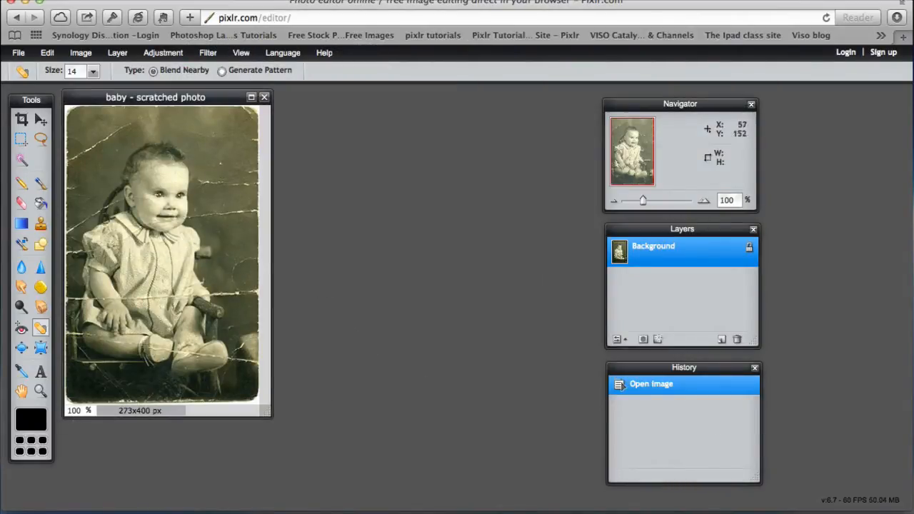
left_click_drag(92, 102, 110, 98)
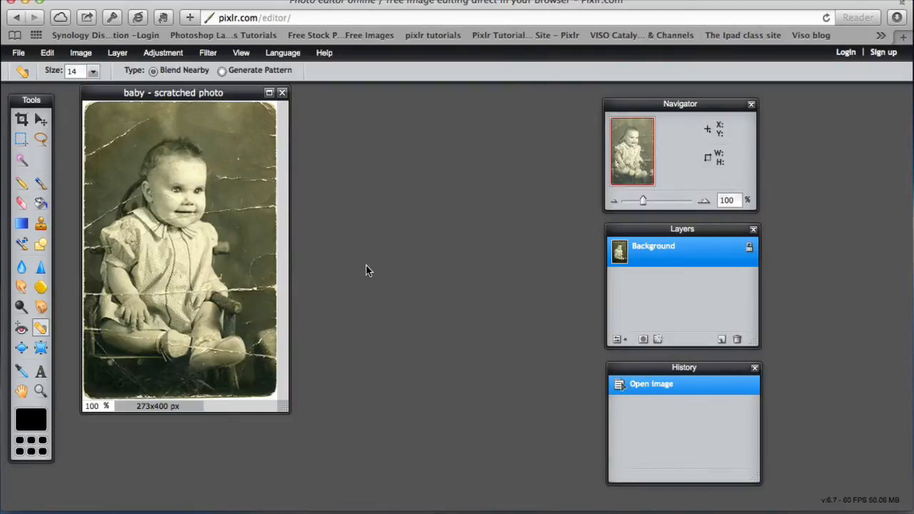
Step: Open Baby - retouched.jpg beside the scratched photo for comparison, and close the retouched photo
left_click(19, 53)
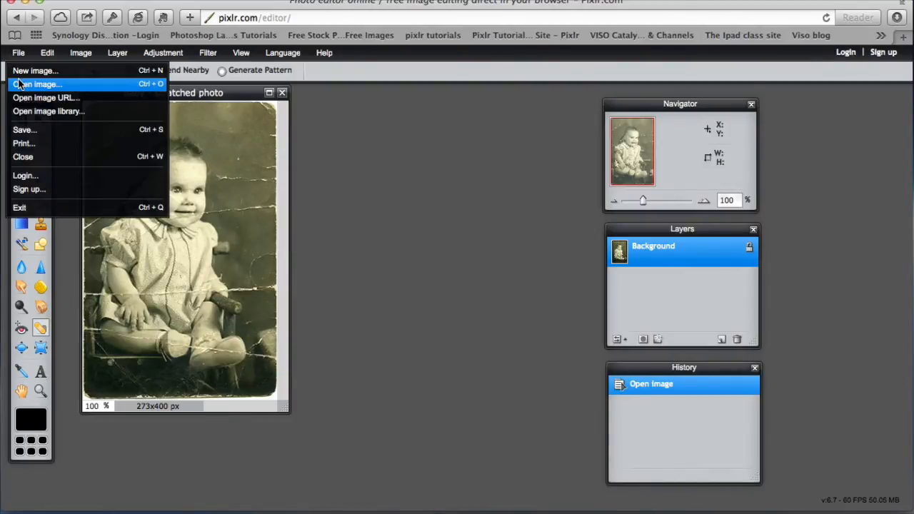
left_click(37, 85)
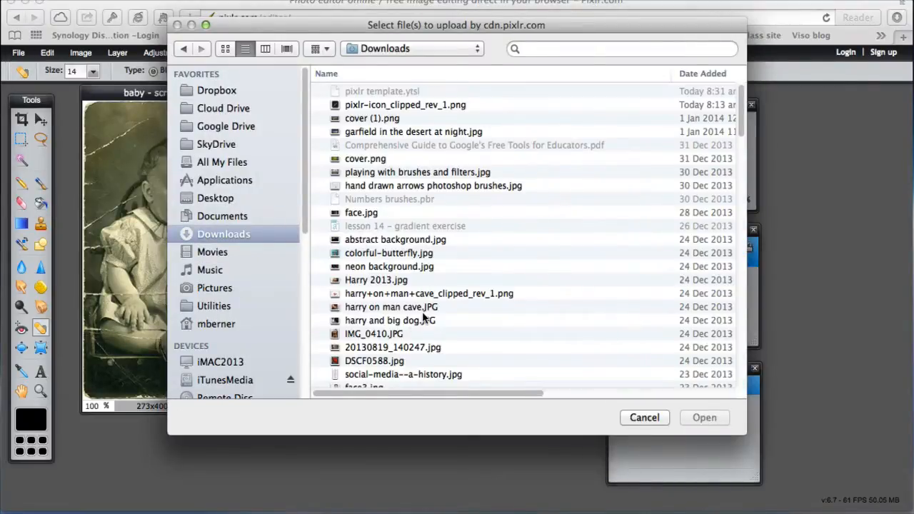
scroll(424, 318, "down", 15)
double_click(450, 315)
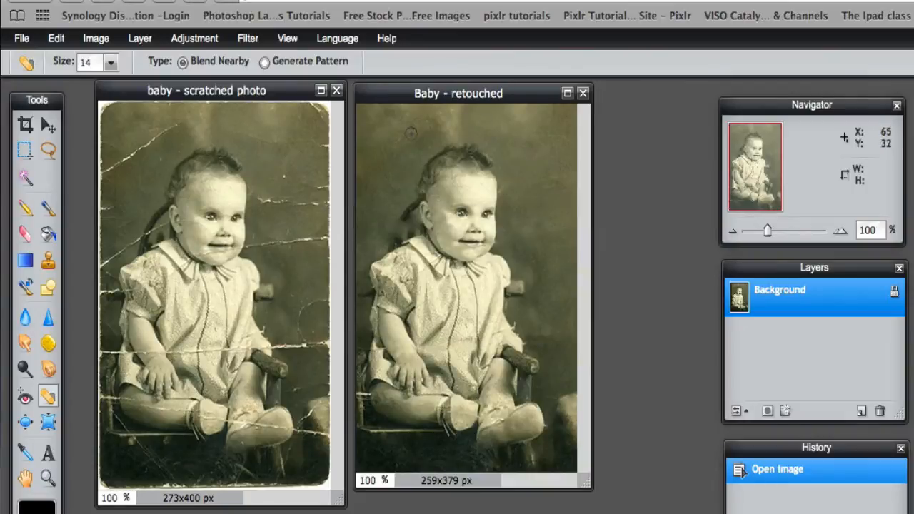
left_click(581, 93)
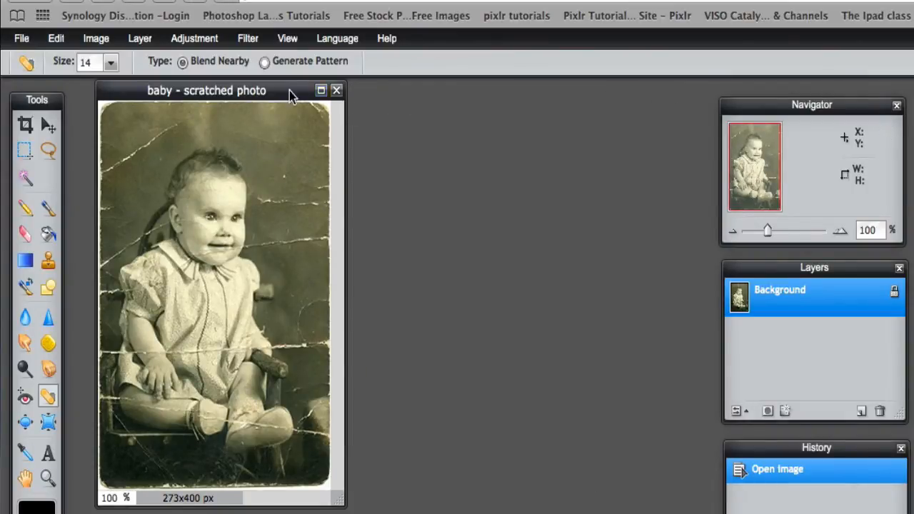
Step: Duplicate the Background layer of the scratched baby photo
left_click_drag(290, 95, 310, 97)
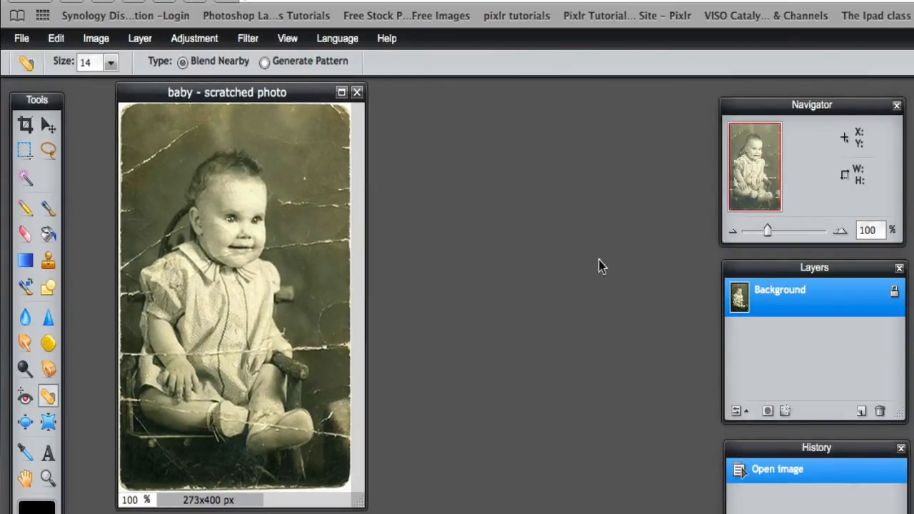
right_click(783, 308)
left_click(826, 285)
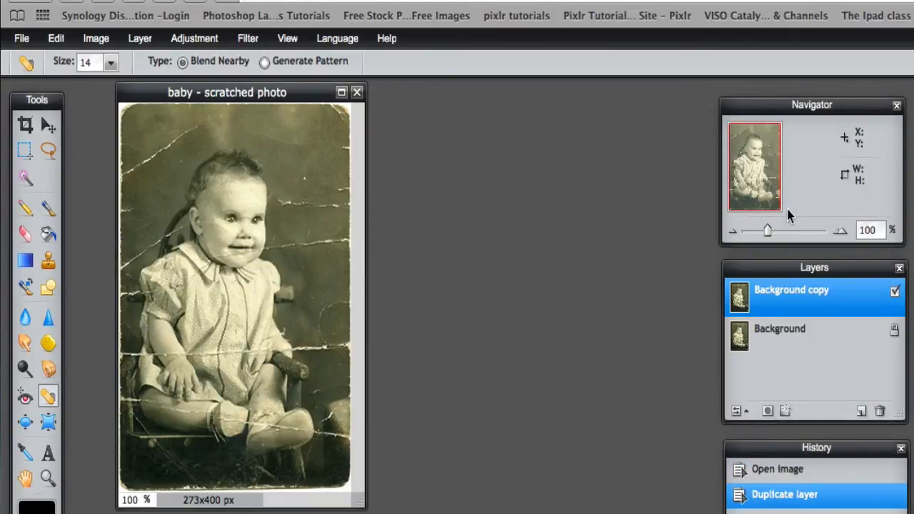
Step: Spot heal the small specks on the dark backdrop beside and above the baby's head at size 14
left_click_drag(768, 232, 770, 230)
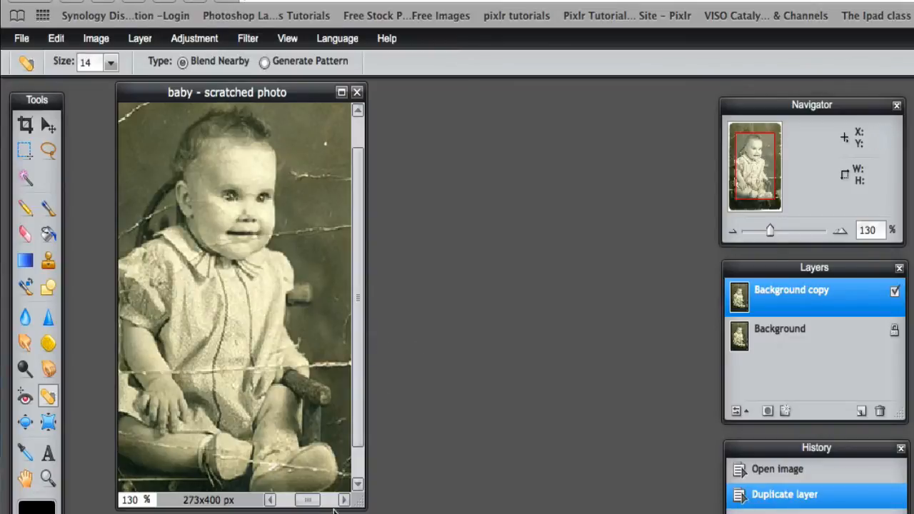
left_click_drag(359, 503, 533, 512)
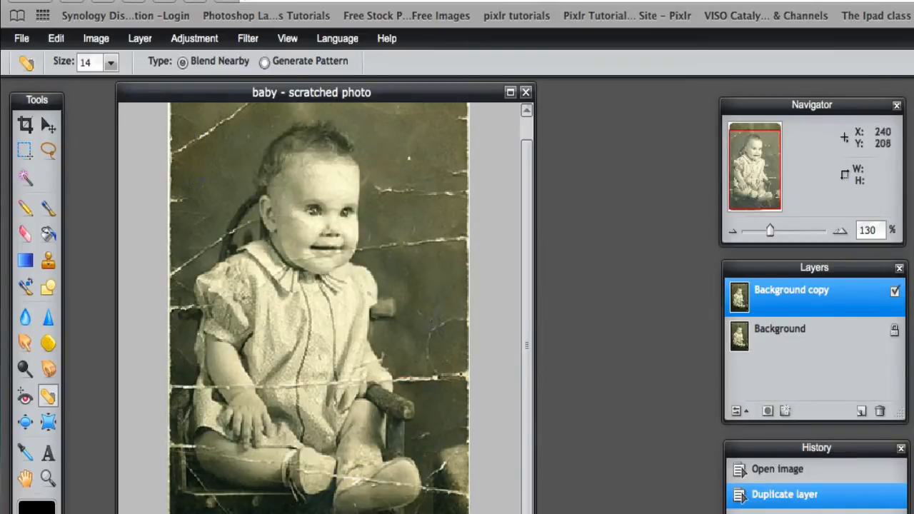
left_click(411, 272)
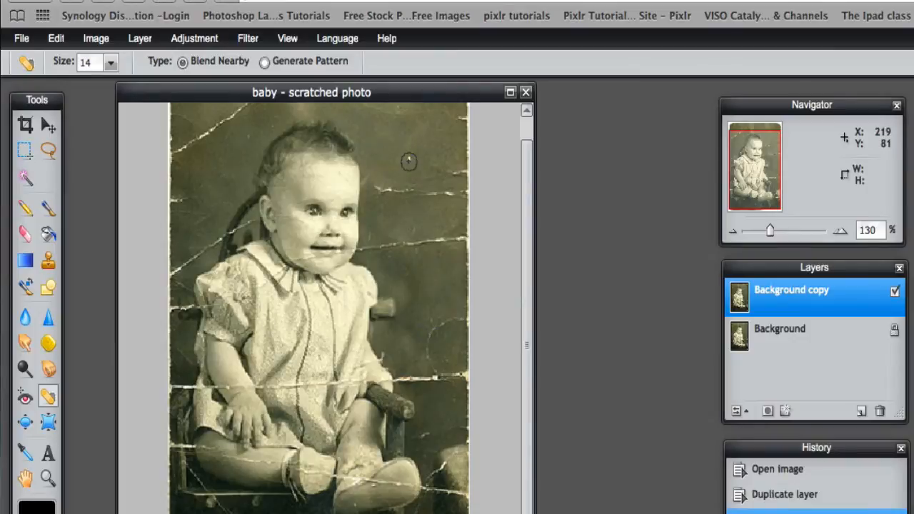
left_click(399, 105)
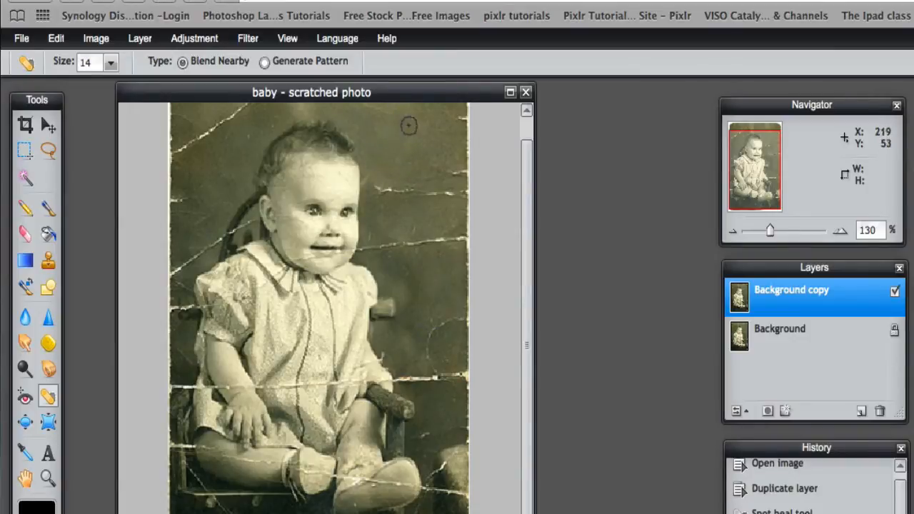
left_click(375, 110)
left_click(386, 113)
left_click(369, 109)
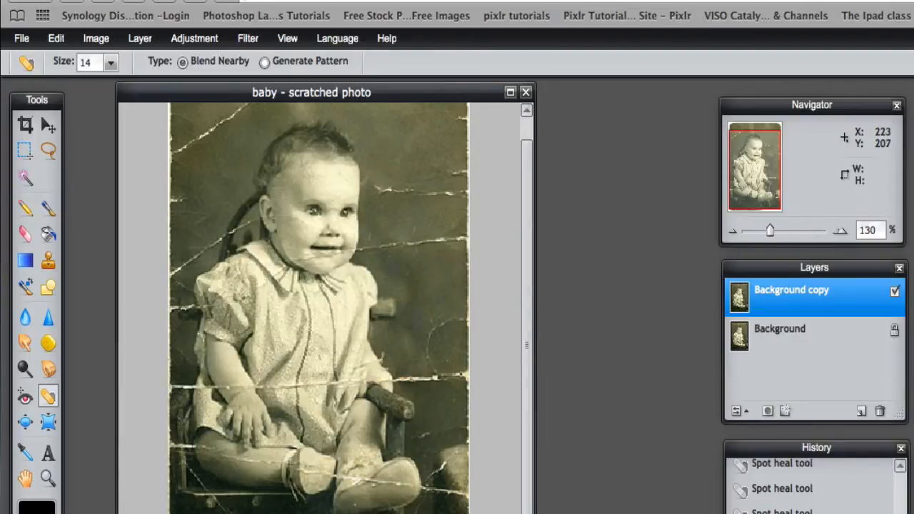
Step: Clone clean backdrop over the crease running from the baby's cheek to the photo's right edge, using the Clone Stamp with brush size 30
left_click(48, 262)
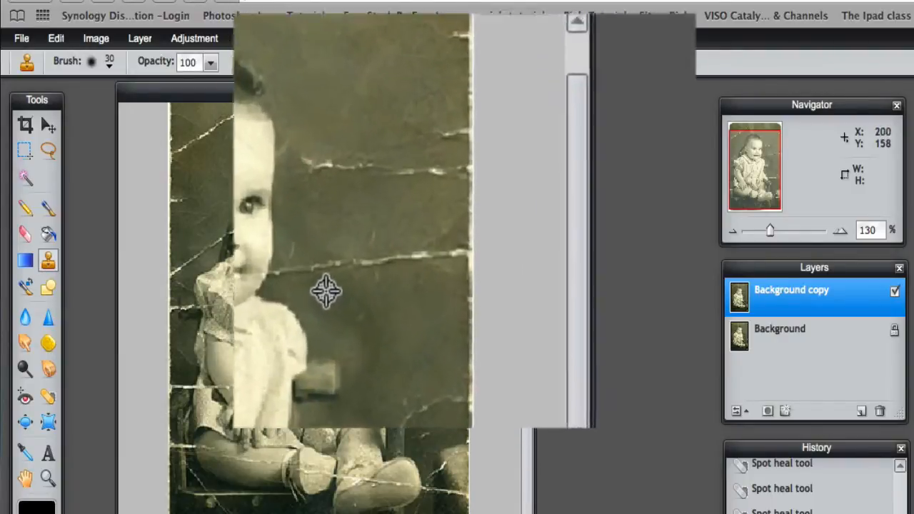
mouse_move(293, 277)
left_mouse_down()
mouse_move(338, 279)
mouse_move(331, 265)
mouse_move(313, 272)
mouse_move(424, 260)
mouse_move(396, 259)
left_mouse_up()
left_click(426, 303, "super")
left_click(434, 261)
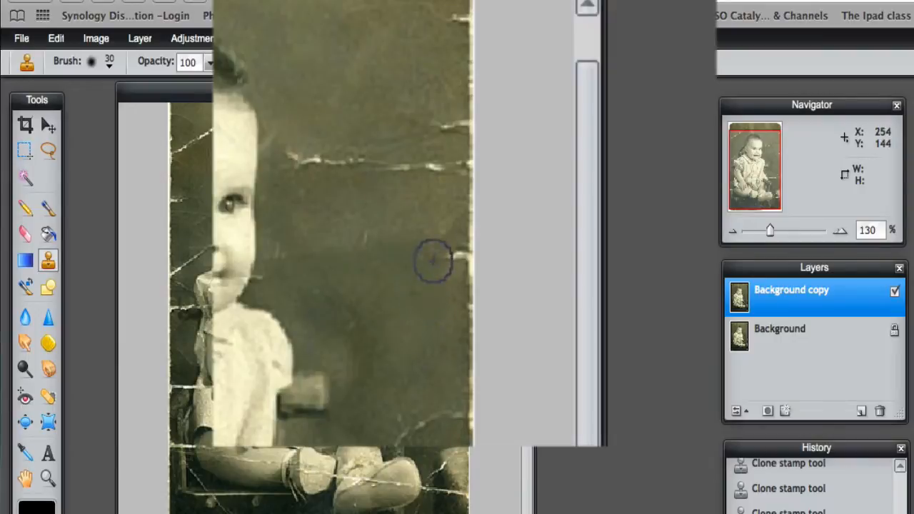
left_click(445, 257)
left_click(316, 249, "super")
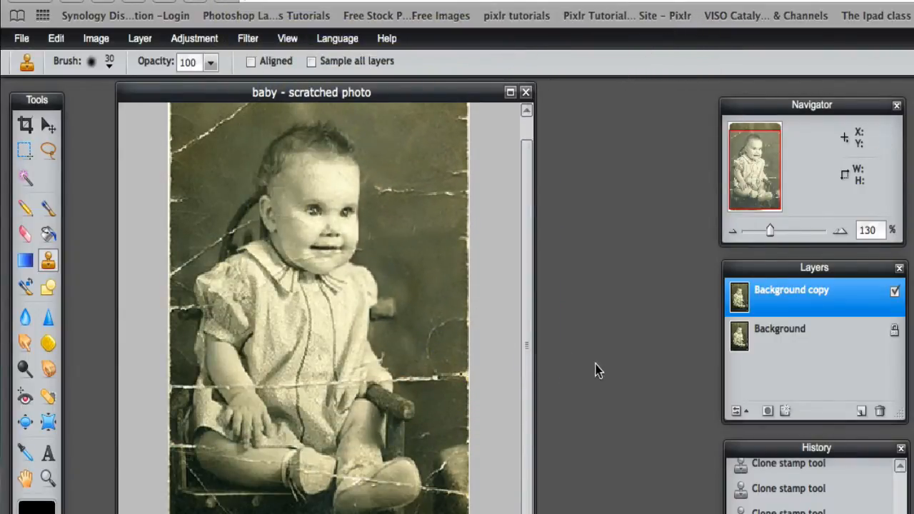
Step: Set the Clone Stamp to the soft size 15 brush and clone the dress's dark seam across the horizontal crease
left_click_drag(768, 230, 777, 235)
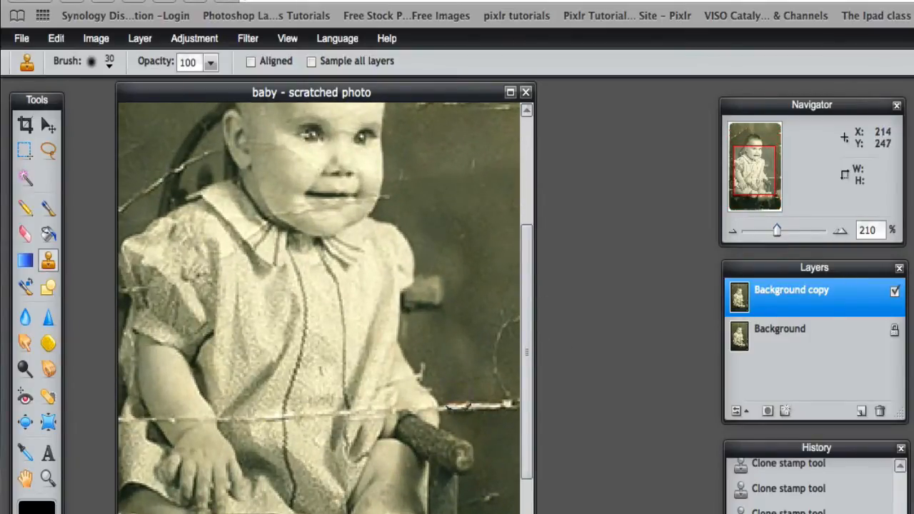
scroll(523, 386, "up", 4)
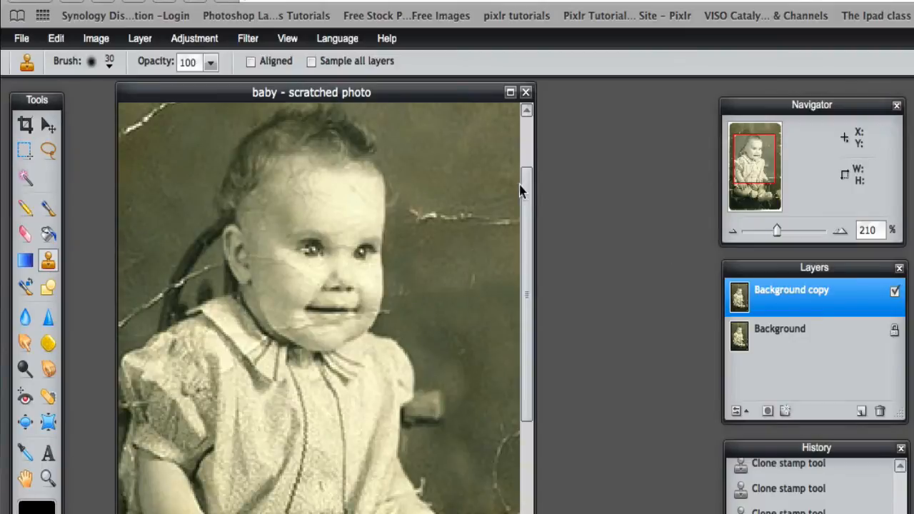
left_click_drag(519, 185, 535, 283)
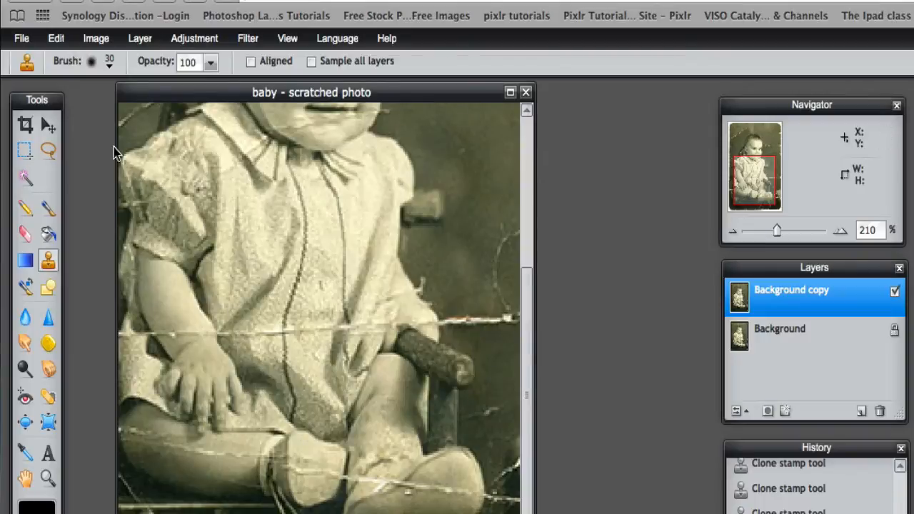
left_click(108, 64)
left_click(124, 171)
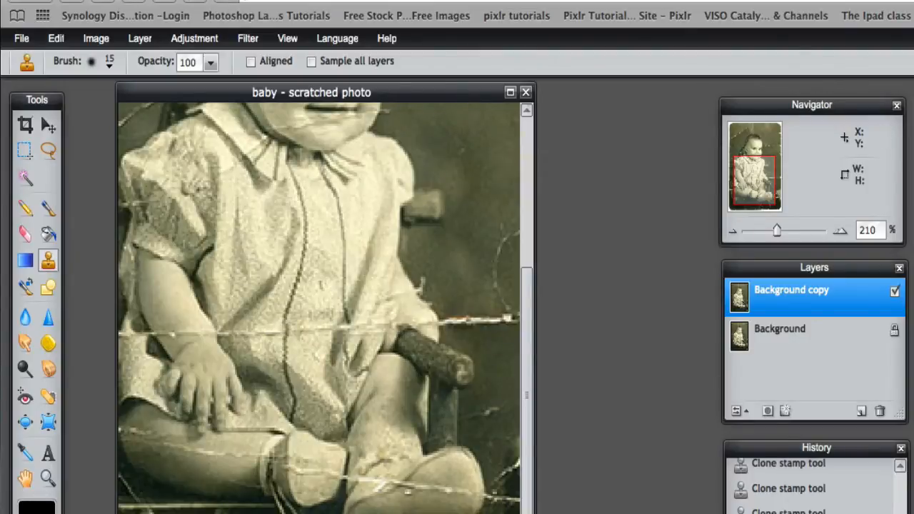
left_click(286, 329)
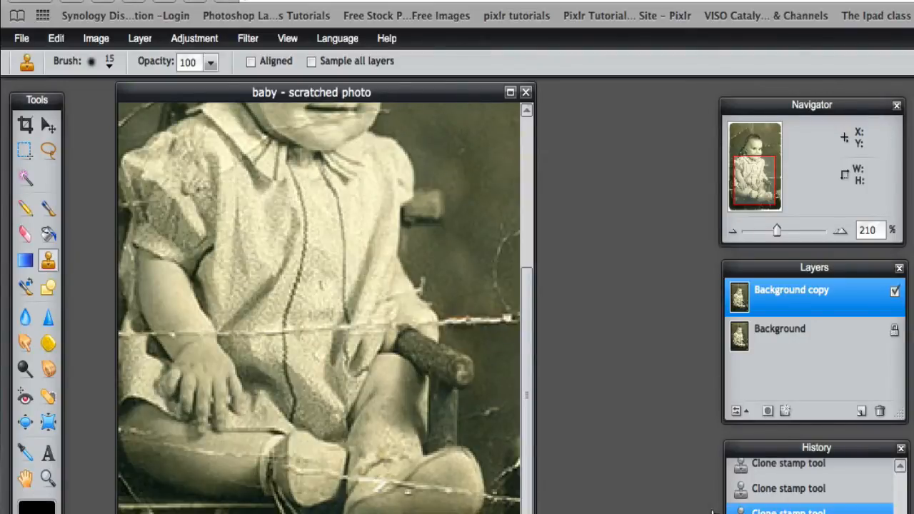
left_click(282, 323)
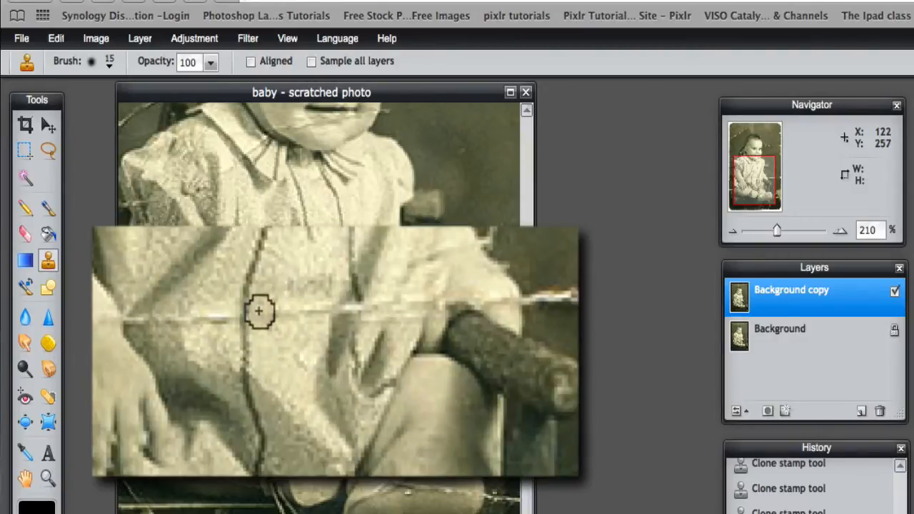
Step: Clone nearby dress fabric over the horizontal crease on both sides of the dark seam
left_click(308, 316)
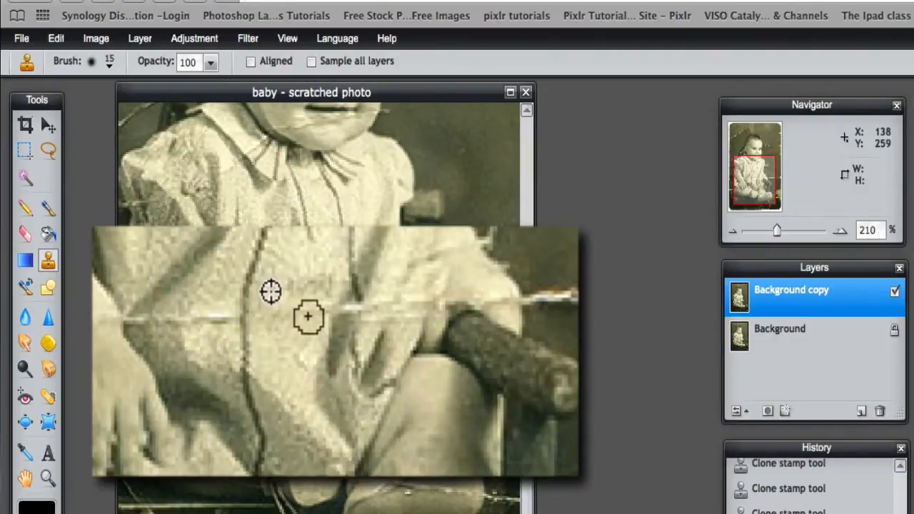
left_click(332, 309)
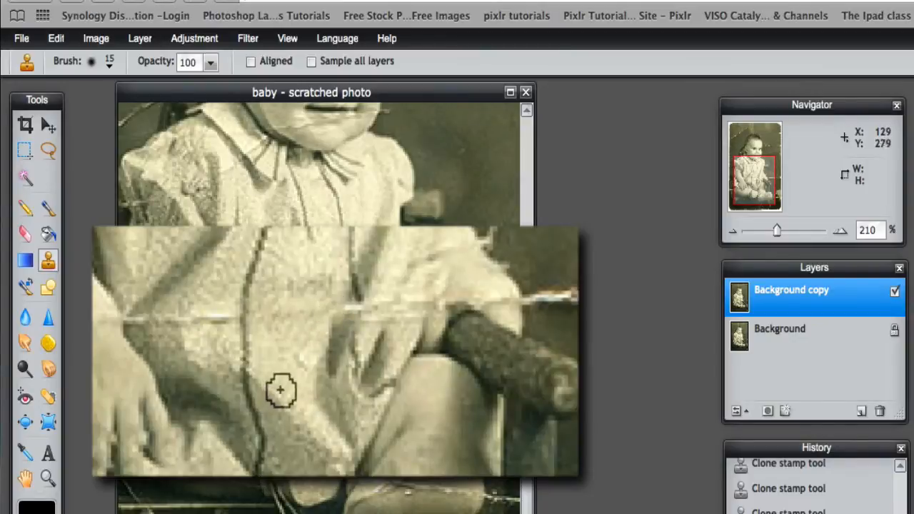
left_click(205, 322)
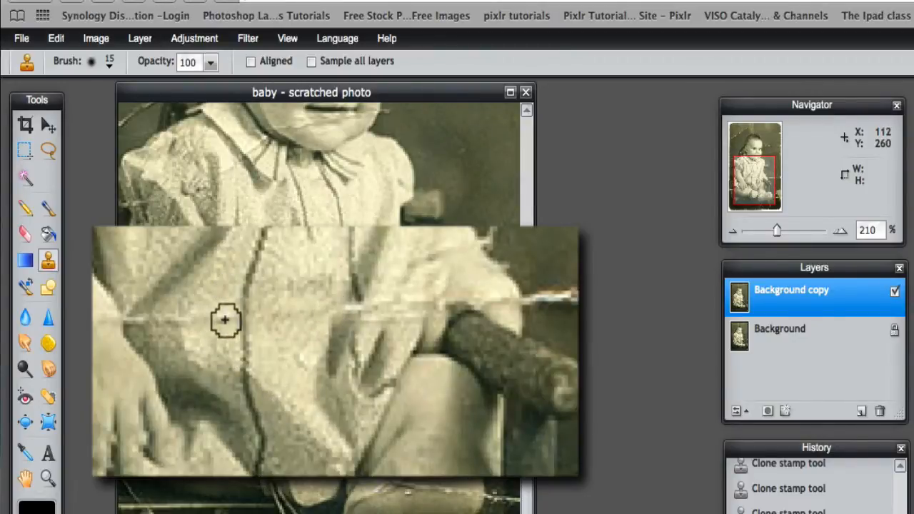
left_click(228, 321)
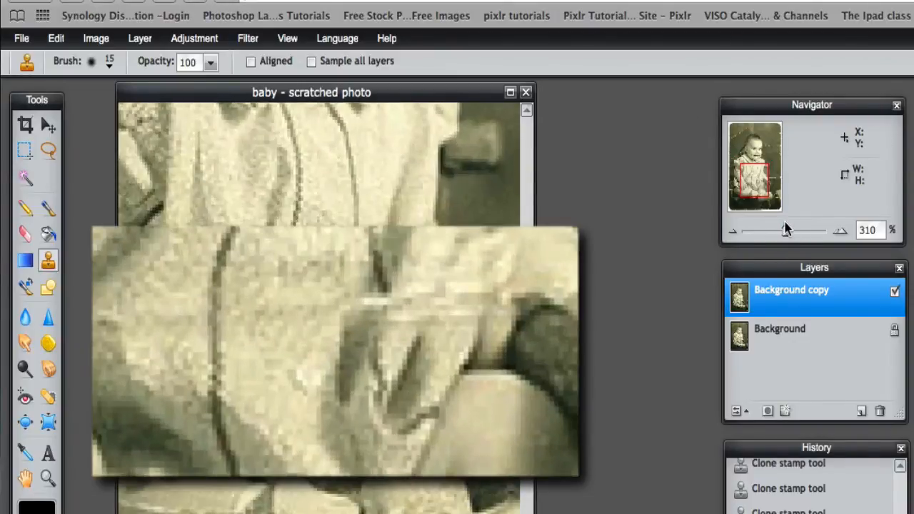
Step: Set the Clone Stamp to the soft size 30 brush and clone backdrop over the crease right of the baby's forehead
left_click_drag(782, 229, 763, 219)
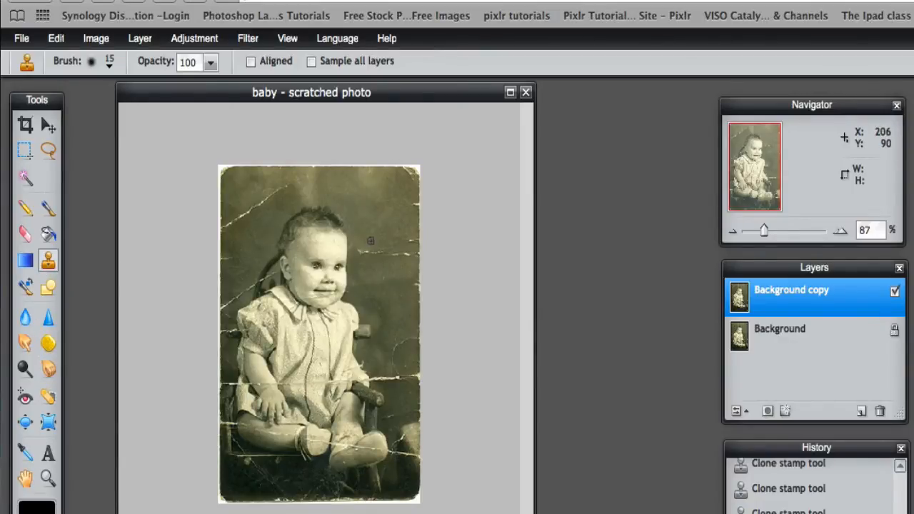
left_click(91, 63)
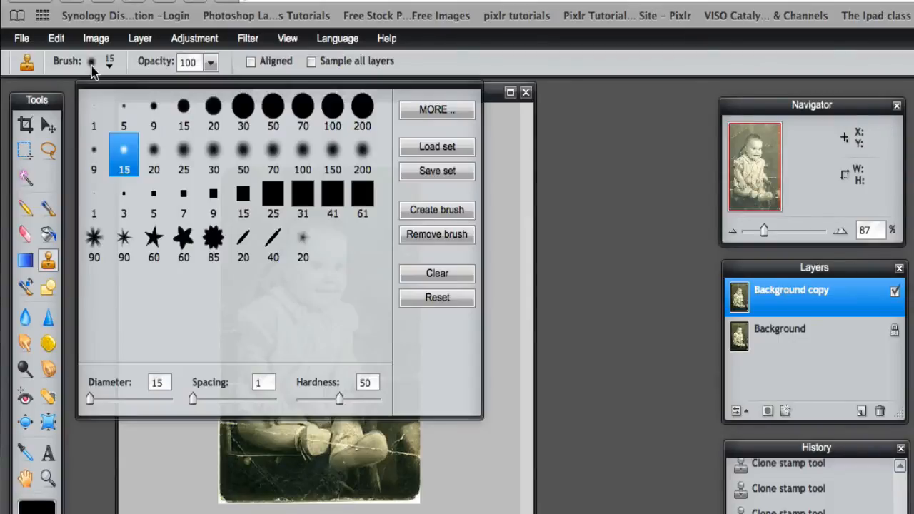
left_click(212, 152)
left_click(501, 91)
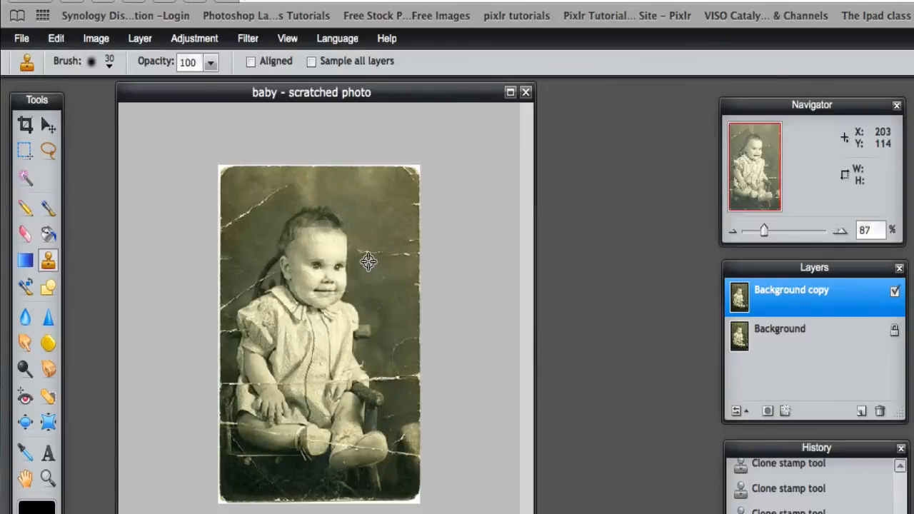
left_click(369, 261, "ctrl")
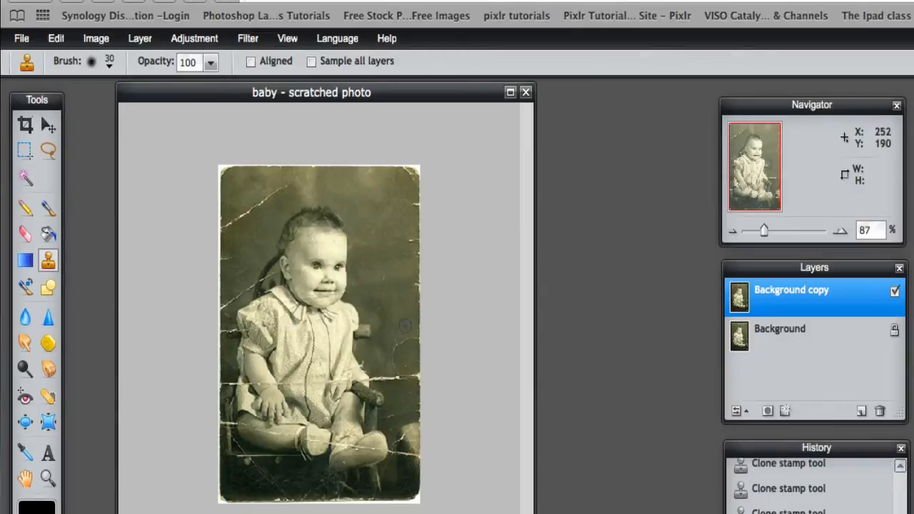
Step: Open Baby - retouched.jpg from the Lesson 17 folder and place its window beside the scratched baby photo for comparison
left_click_drag(461, 93, 375, 89)
left_click(21, 42)
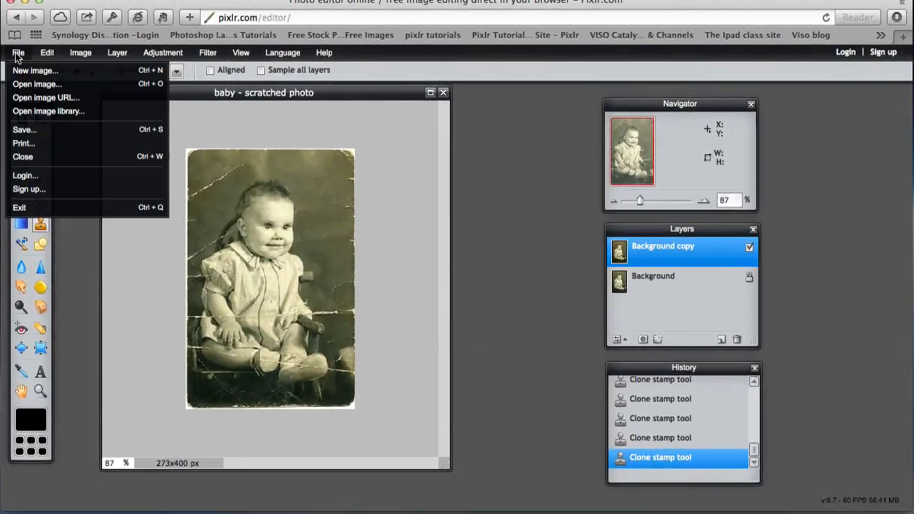
left_click(35, 84)
scroll(449, 300, "down", 15)
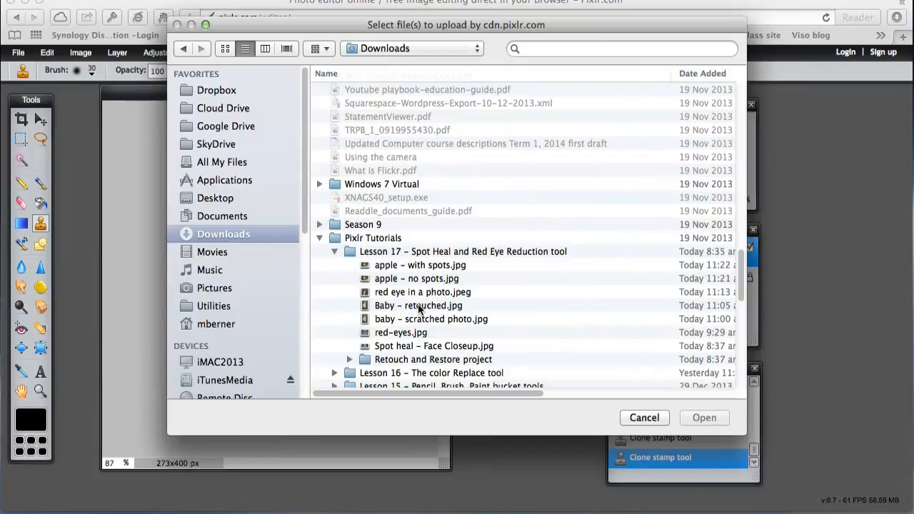
left_click(420, 305)
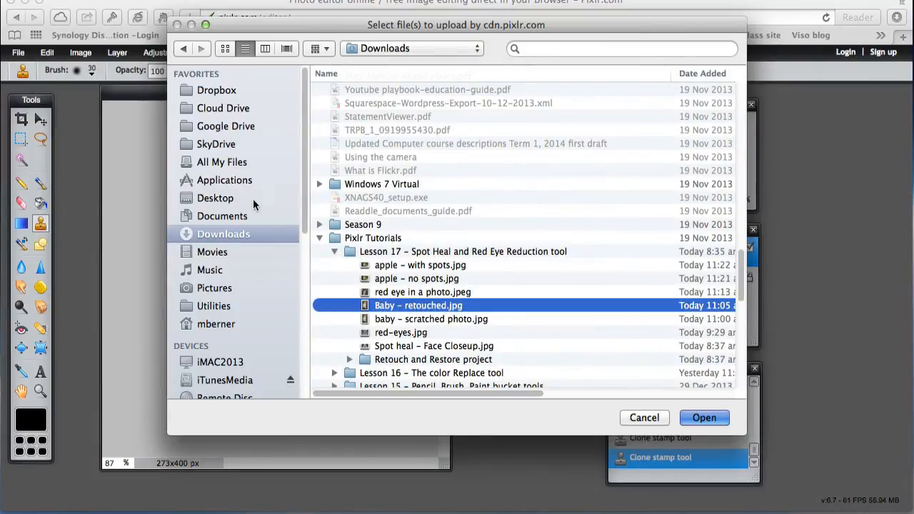
key("Return")
mouse_move(116, 117)
left_mouse_down()
mouse_move(250, 120)
mouse_move(214, 127)
left_mouse_up()
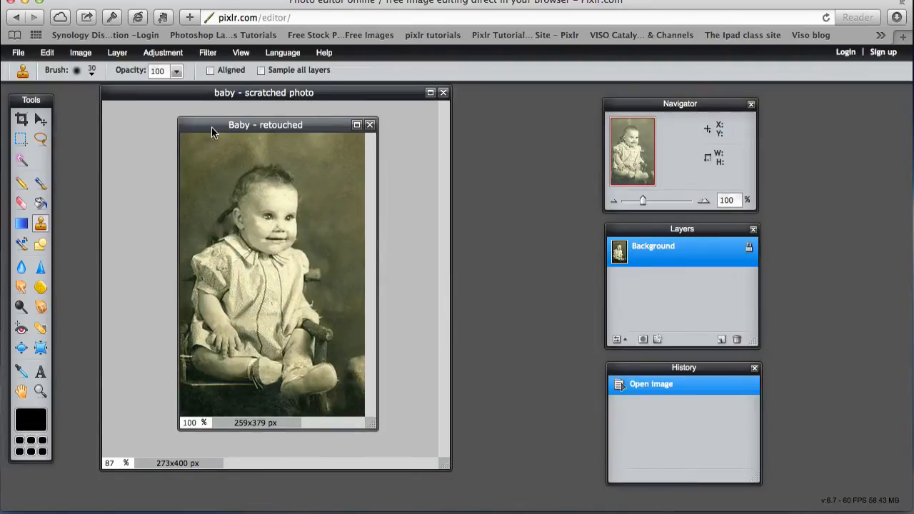
mouse_move(211, 132)
left_mouse_down()
mouse_move(426, 135)
mouse_move(391, 127)
left_mouse_up()
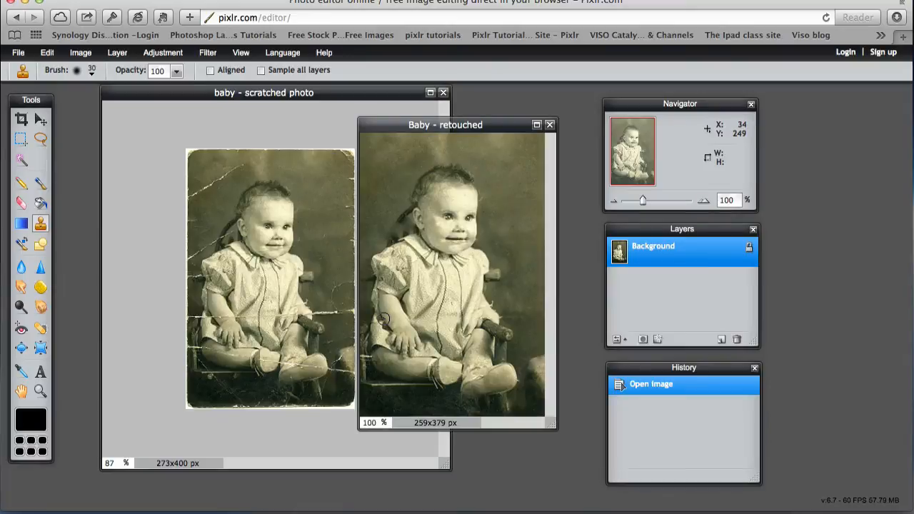
Step: Close the retouched baby photo and the scratched baby photo without saving changes
left_click(550, 126)
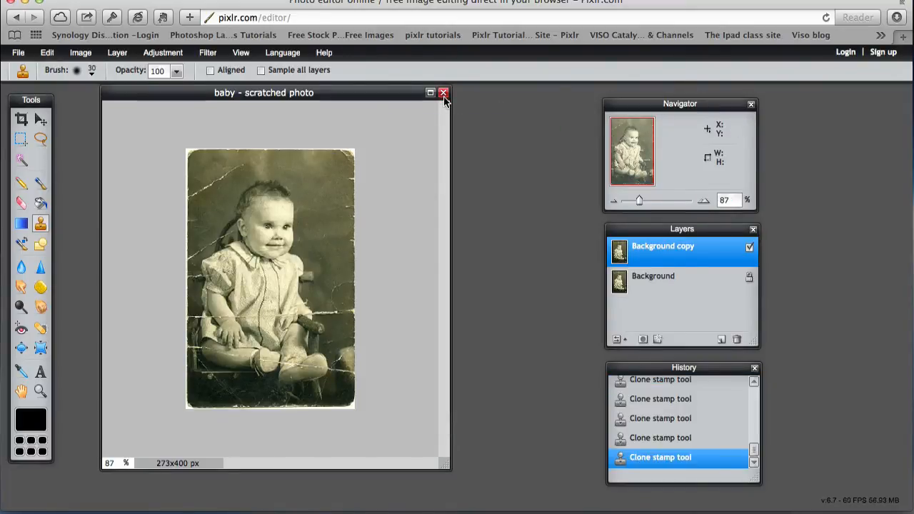
left_click(442, 93)
left_click(465, 308)
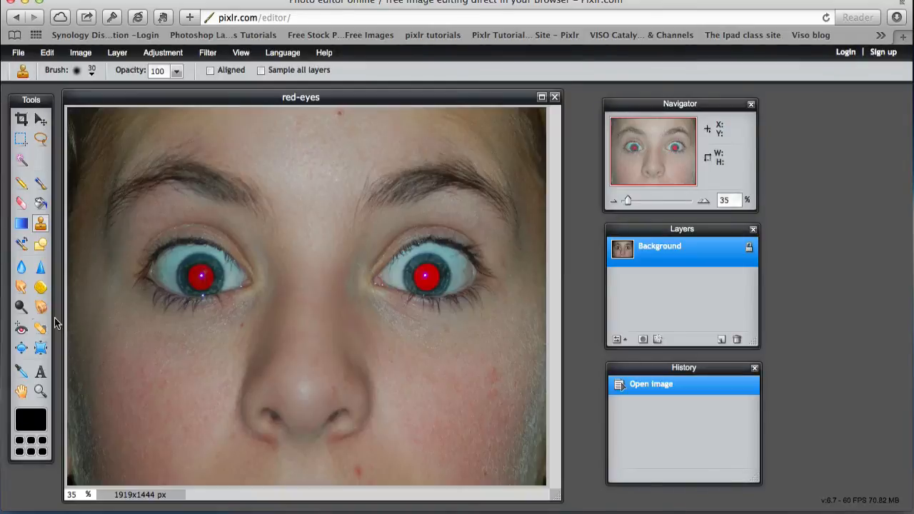
Step: Remove the redness from the left eye in the red-eyes photo using the Red Eye Reduction tool with tolerance 66
left_click(20, 329)
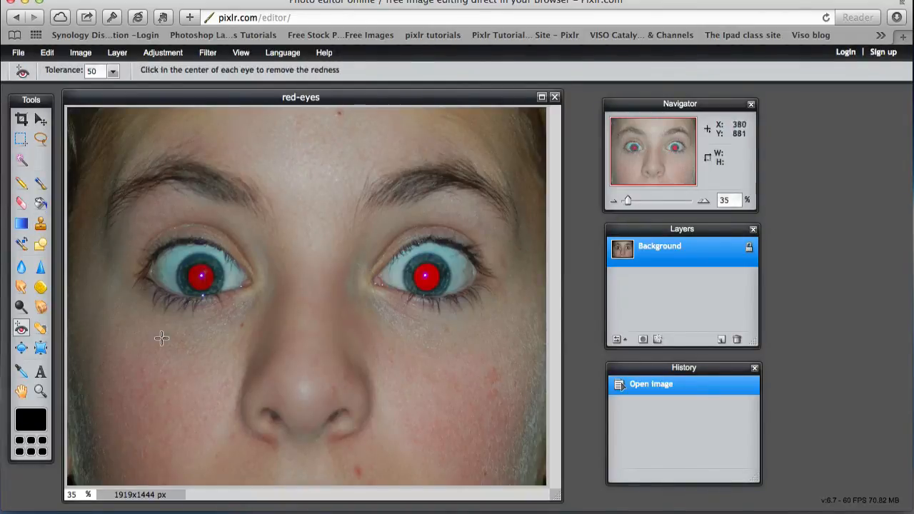
left_click(113, 73)
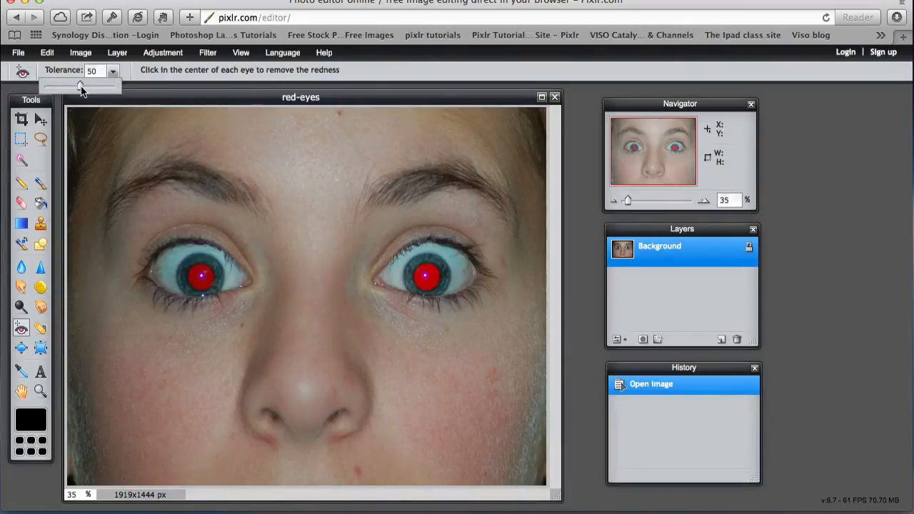
left_click_drag(81, 87, 92, 88)
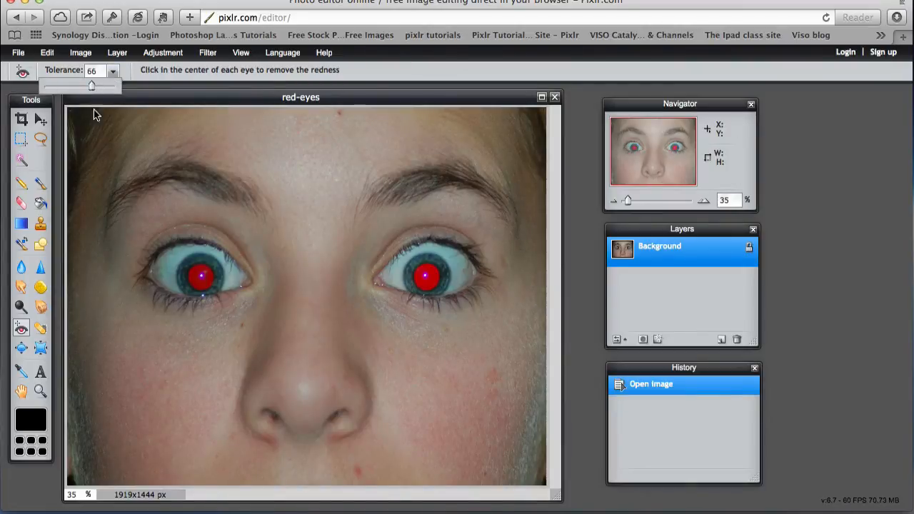
left_click(199, 277)
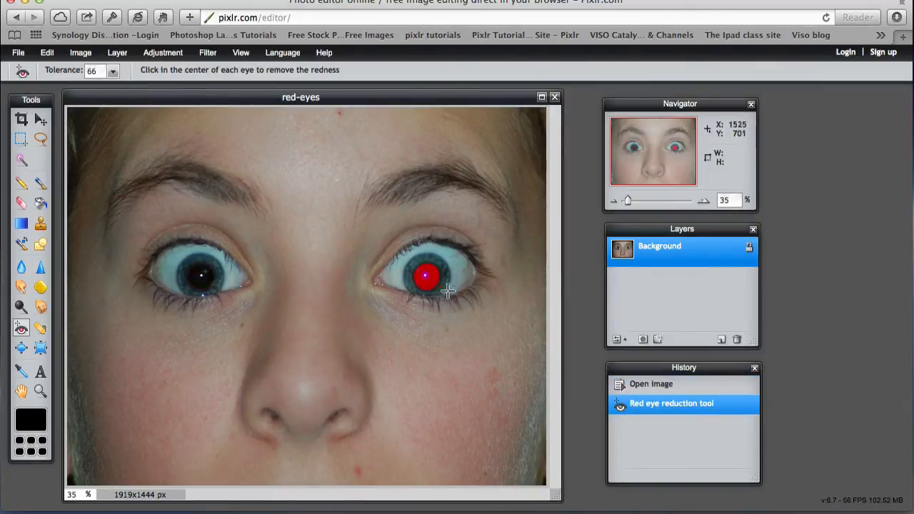
Step: Set the Red Eye Reduction tolerance to 43 and remove the redness from the right eye in the red-eyes photo
left_click(113, 71)
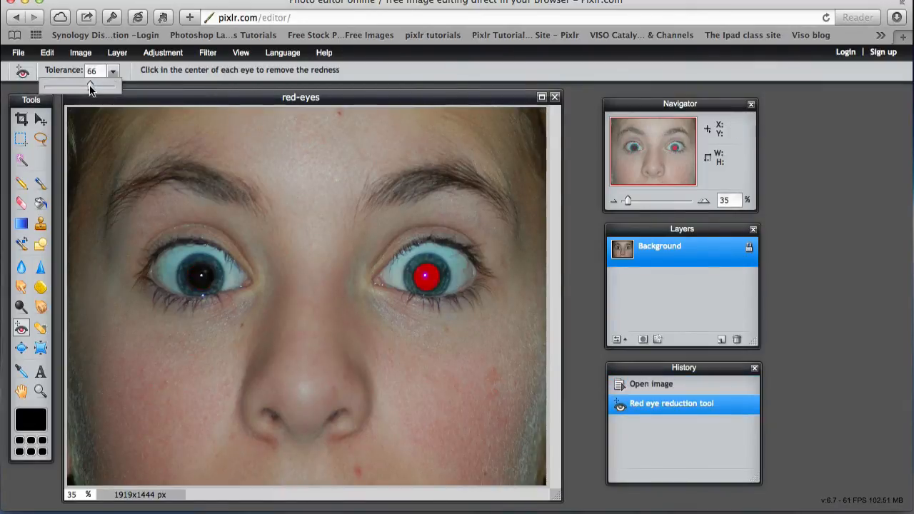
left_click_drag(91, 86, 75, 86)
left_click(426, 275)
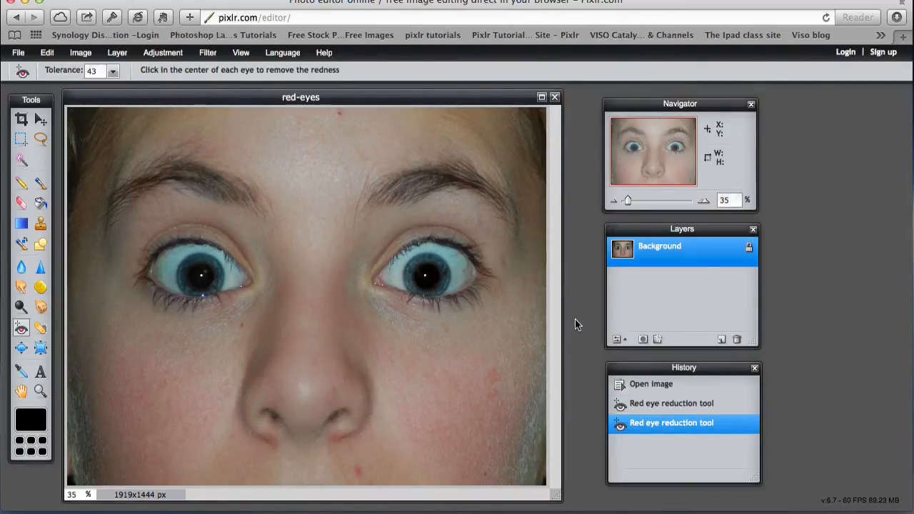
Step: Close the red-eyes image without saving and open the image "red eye in a photo"
left_click(554, 97)
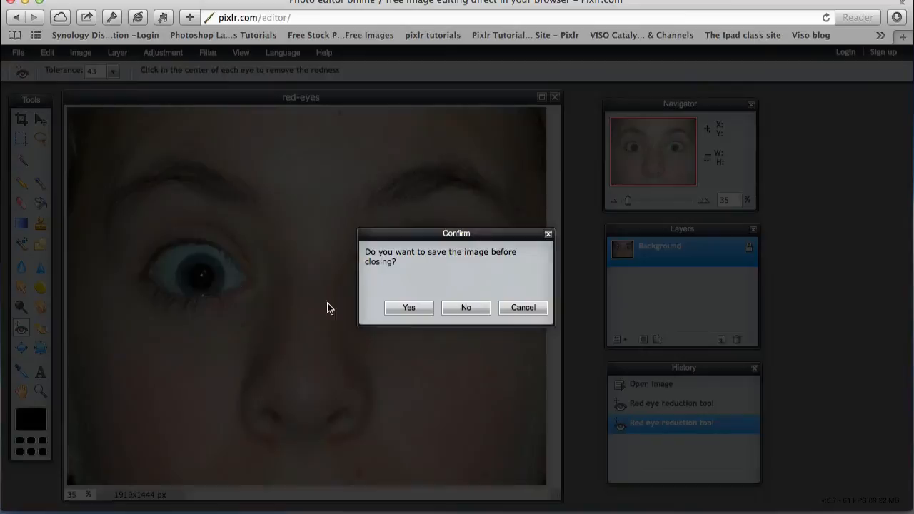
left_click(476, 309)
left_click(17, 52)
left_click(29, 84)
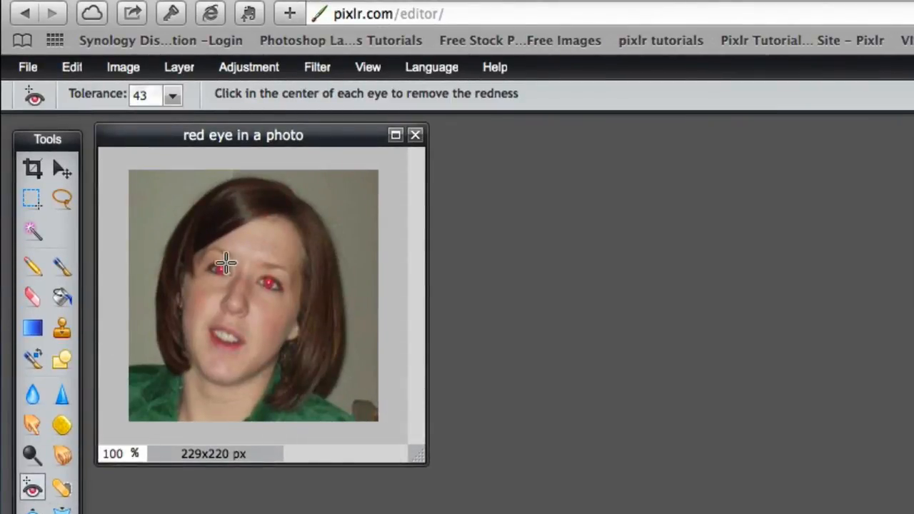
Step: Set the Red Eye Reduction tolerance to 25 and remove the redness from both of the woman's eyes
left_click(172, 95)
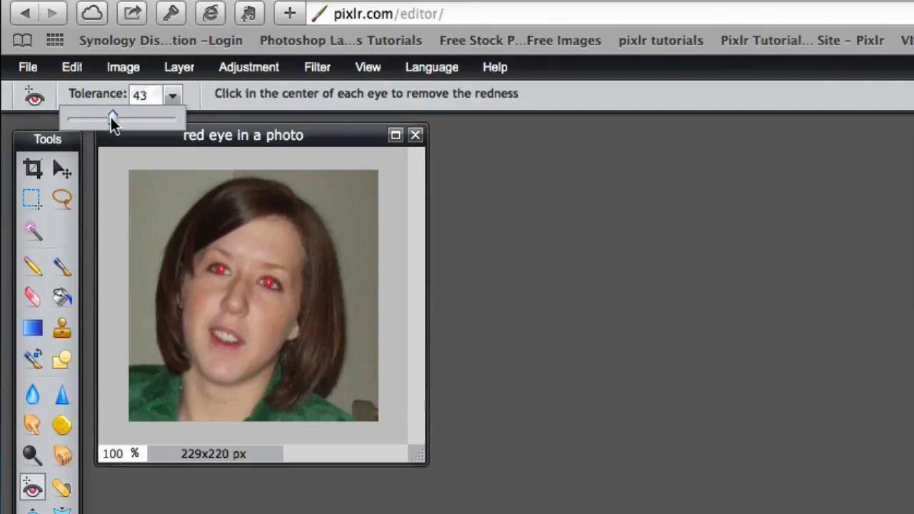
left_click_drag(112, 121, 94, 119)
left_click(220, 268)
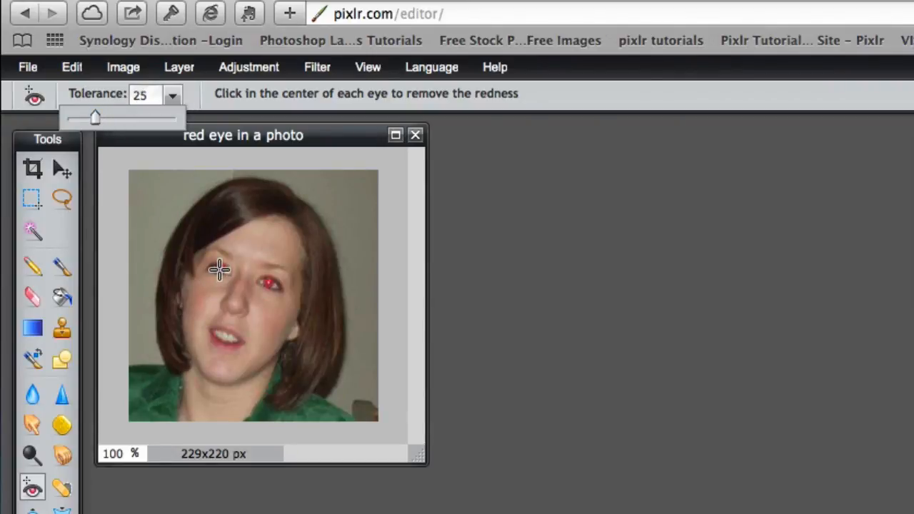
left_click(271, 285)
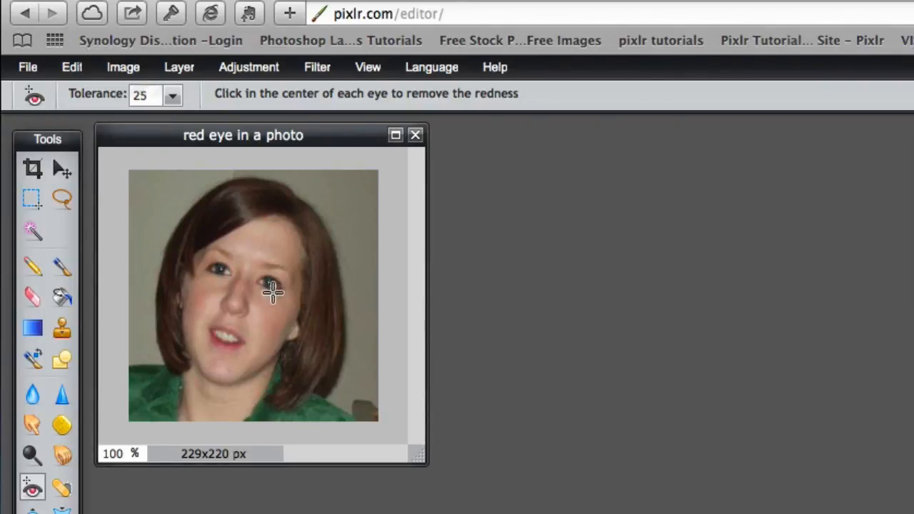